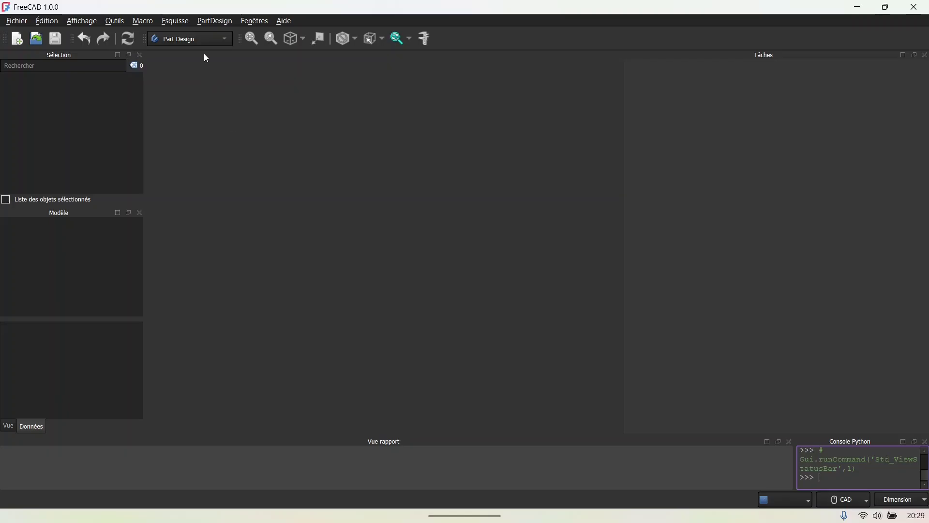
# Switch to the Sheet Metal (Tôle) workbench and create a new document.
pyautogui.click(222, 41)
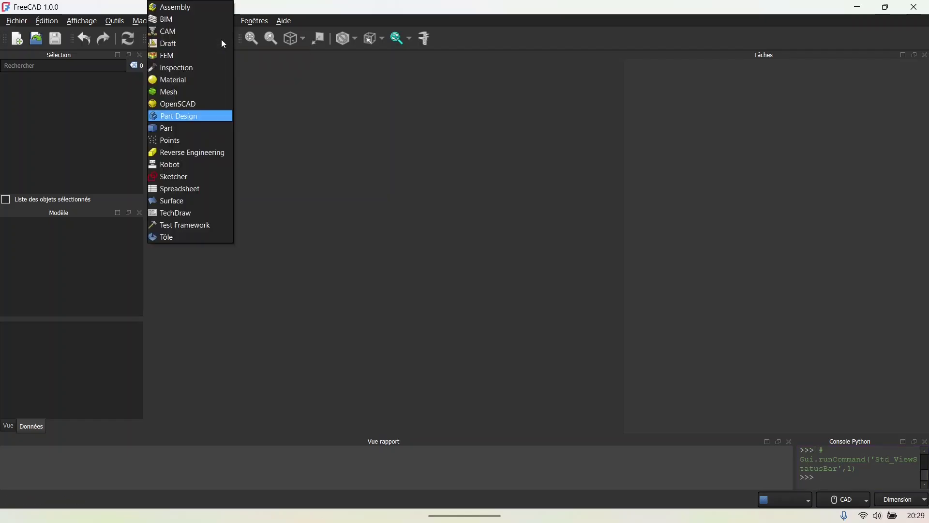
pyautogui.click(183, 239)
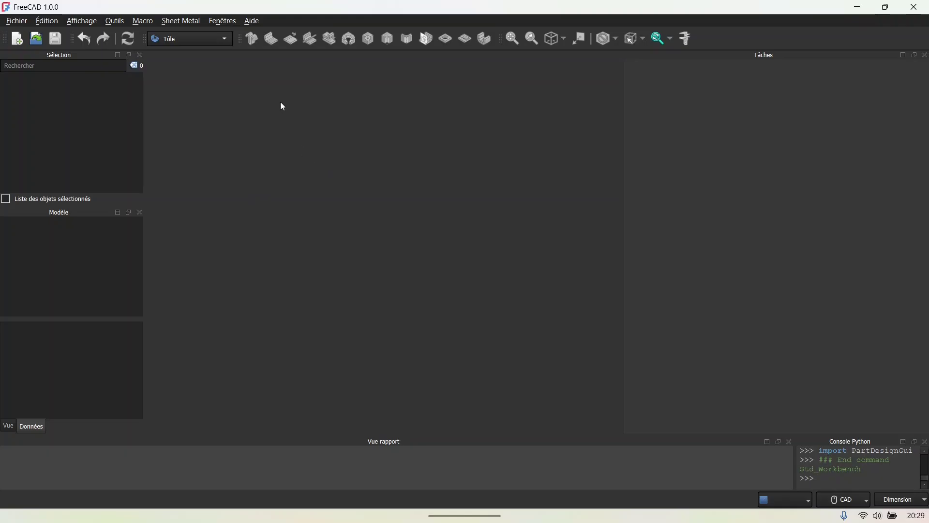
pyautogui.click(20, 43)
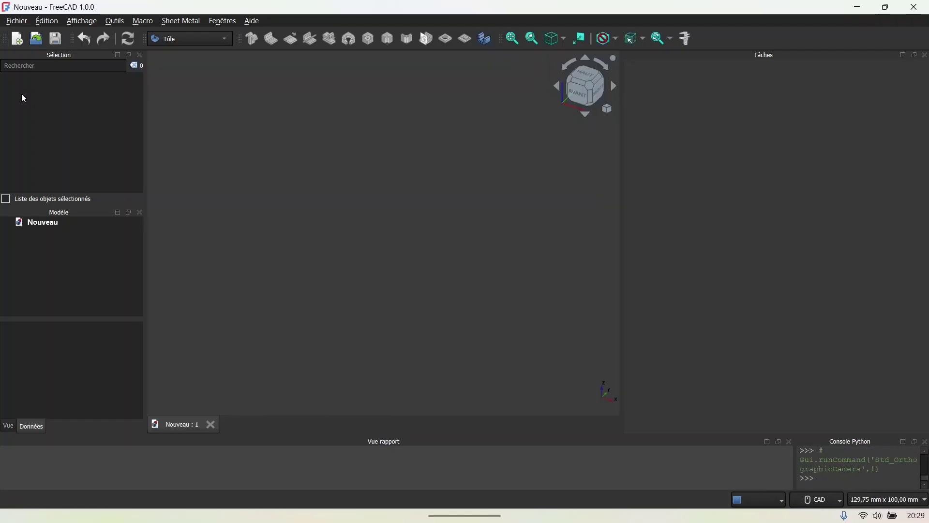
pyautogui.click(42, 224)
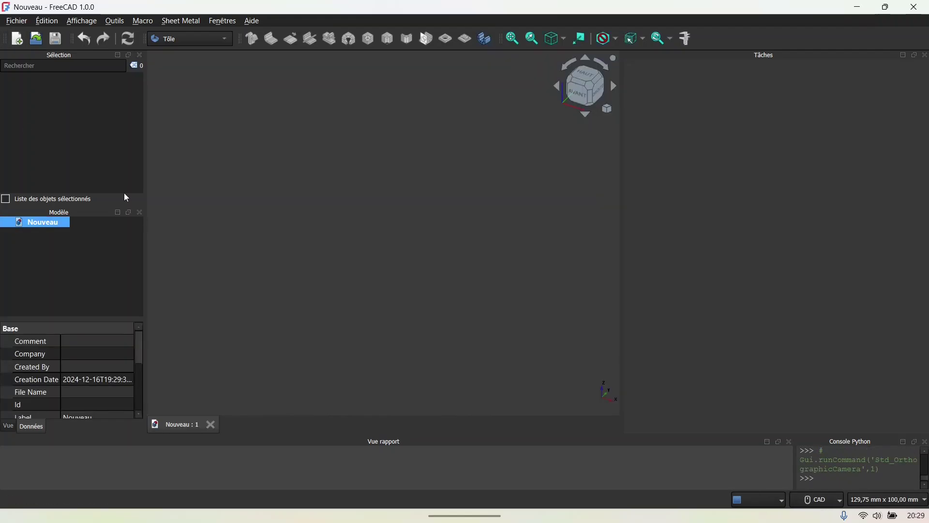
# Create a flat sheet metal base shape 50 mm wide and 90 mm long in a new body.
pyautogui.click(486, 45)
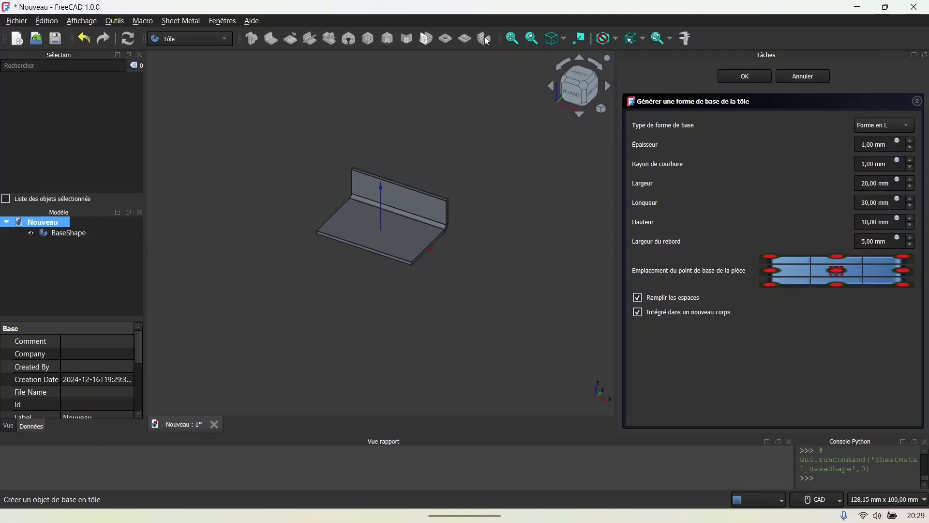
pyautogui.click(904, 125)
pyautogui.click(883, 114)
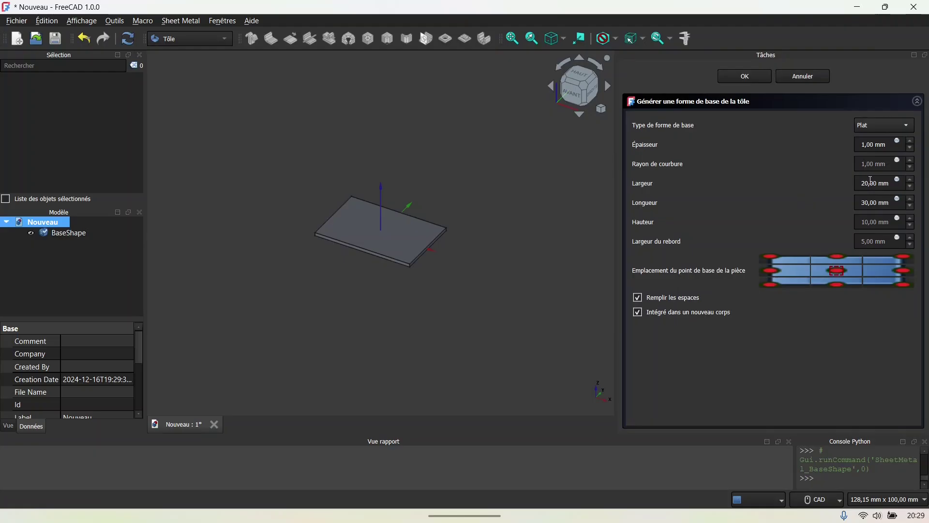
pyautogui.tripleClick(871, 181)
pyautogui.write('50')
pyautogui.tripleClick(873, 202)
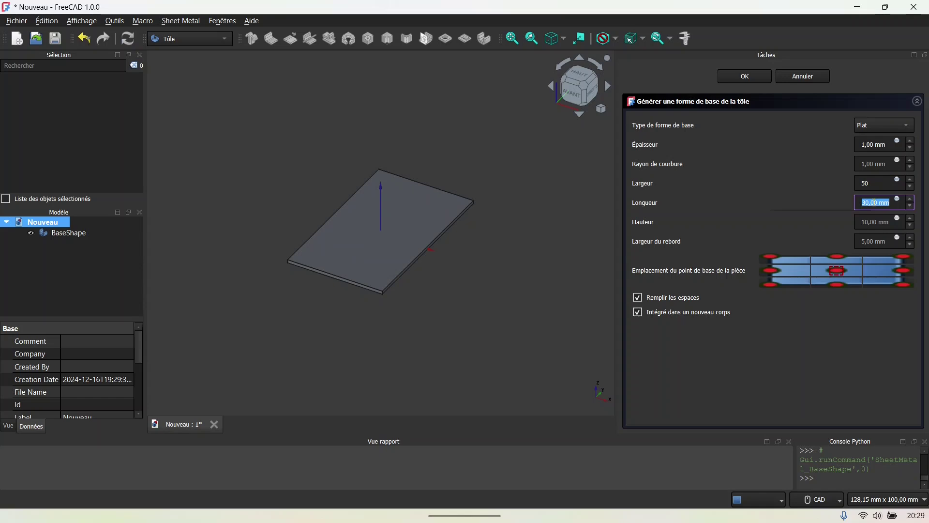
pyautogui.write('90')
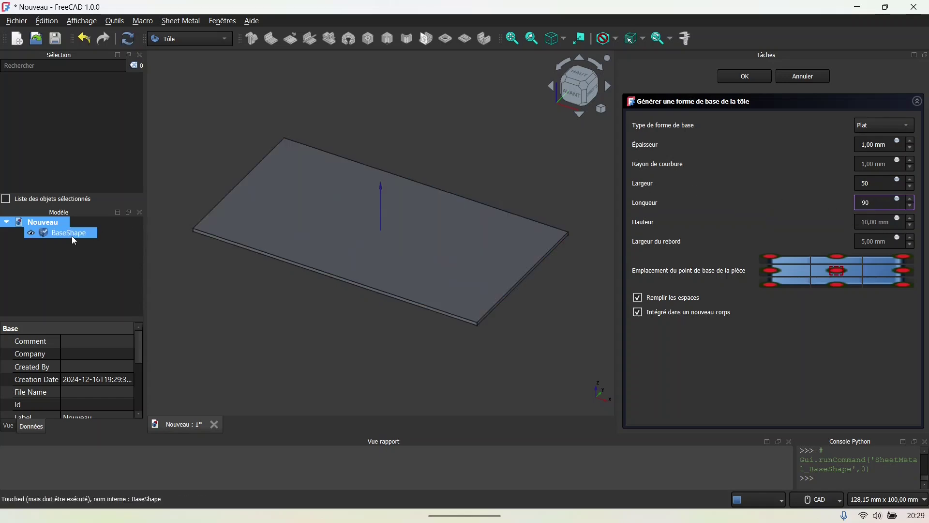
pyautogui.click(743, 77)
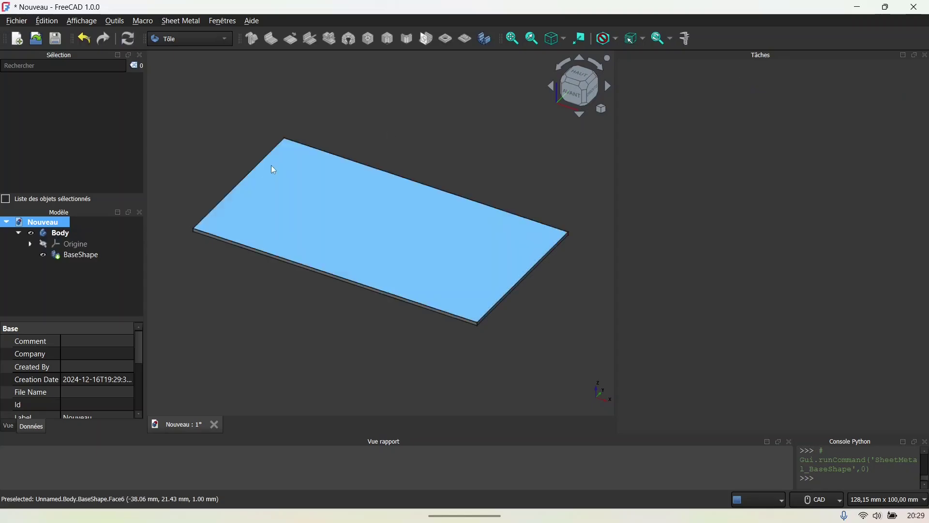
pyautogui.click(59, 237)
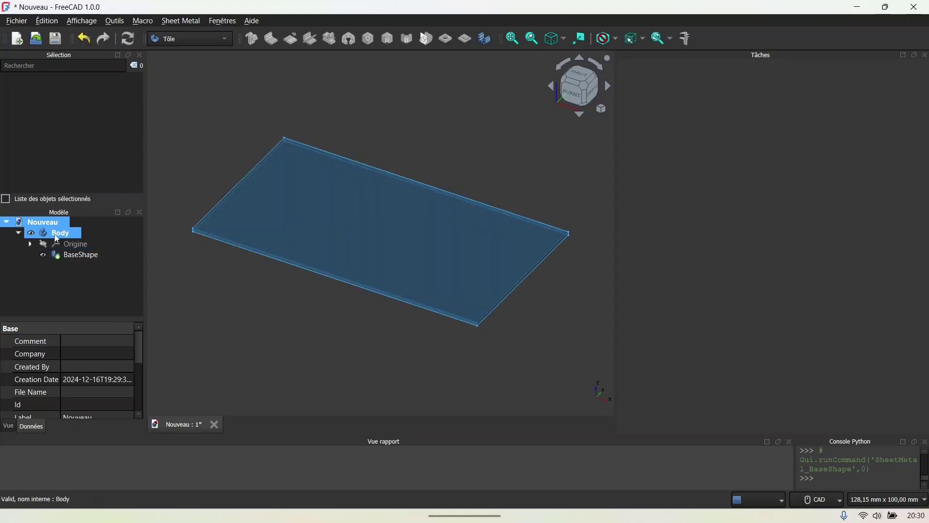
pyautogui.click(60, 243)
pyautogui.click(59, 235)
pyautogui.click(65, 254)
pyautogui.click(63, 243)
pyautogui.click(62, 235)
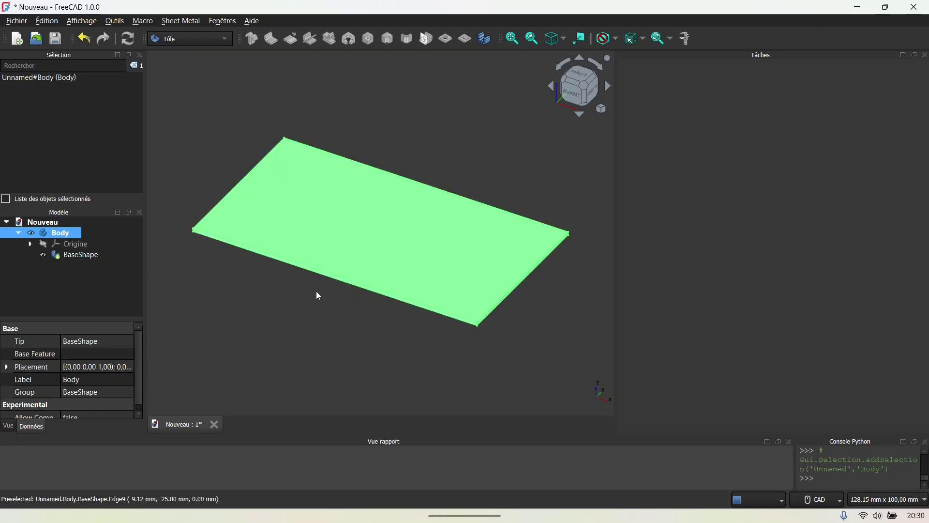
pyautogui.click(307, 310)
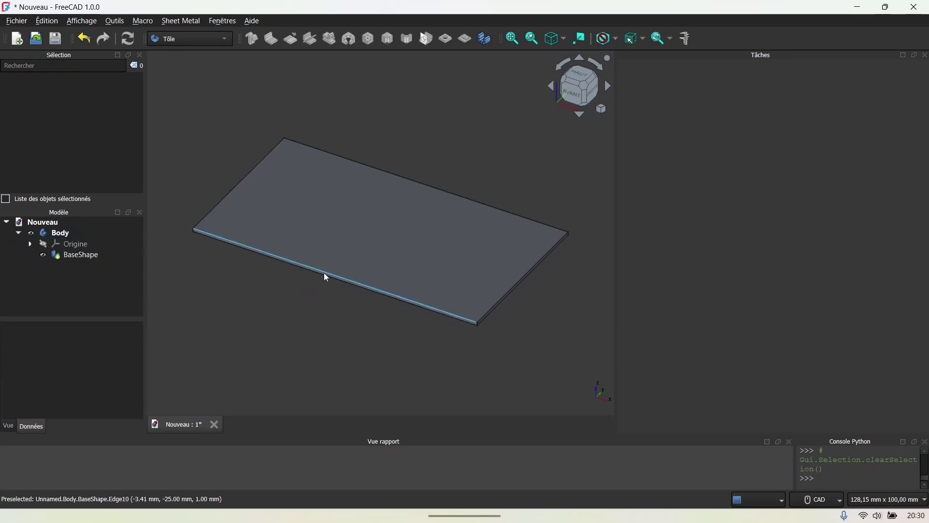
# Extend the plate's front long edge by 10 mm, with offset A of 30 mm and offset B of 35 mm.
pyautogui.scroll(3, 324, 272)
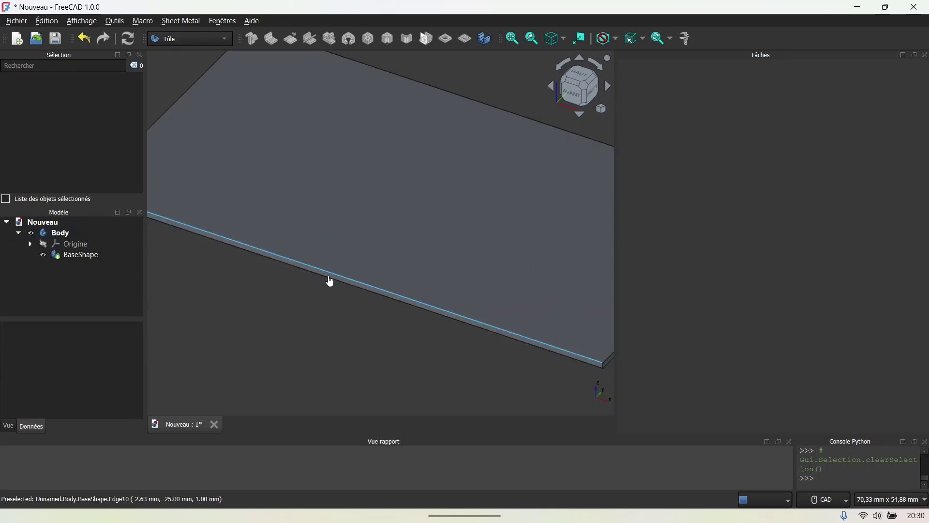
pyautogui.click(329, 279)
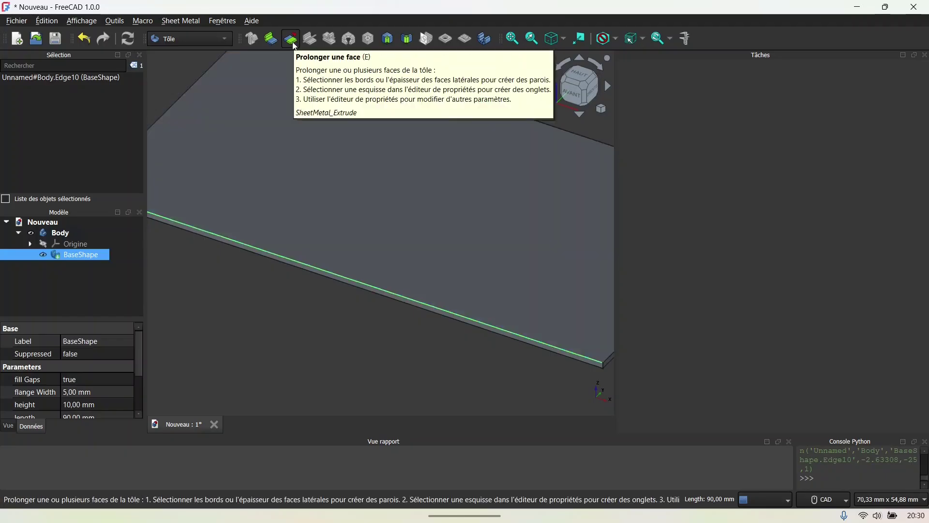
pyautogui.click(293, 41)
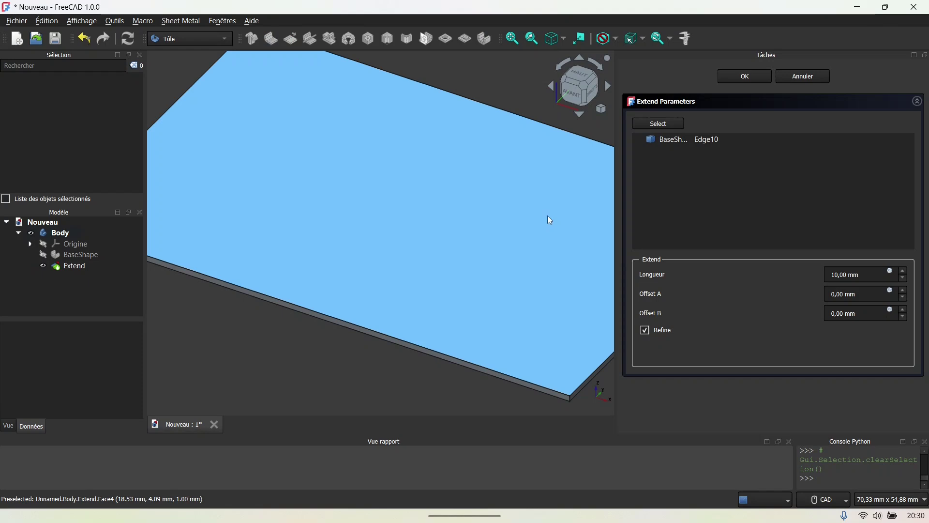
pyautogui.scroll(-2, 290, 313)
pyautogui.tripleClick(849, 297)
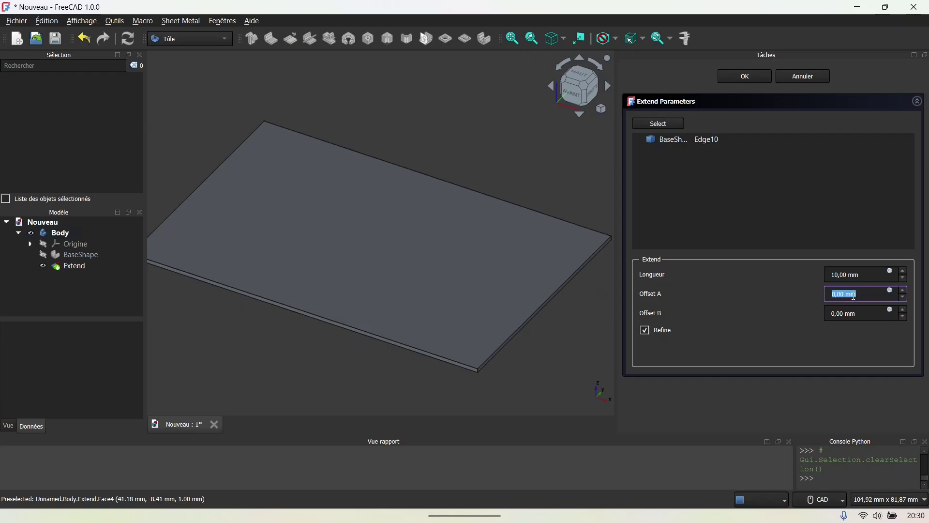
pyautogui.write('30')
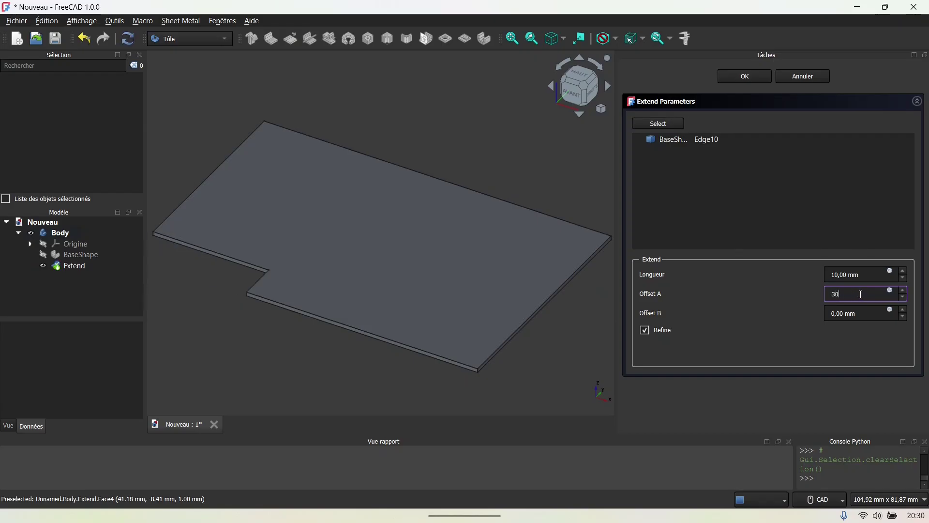
pyautogui.tripleClick(856, 314)
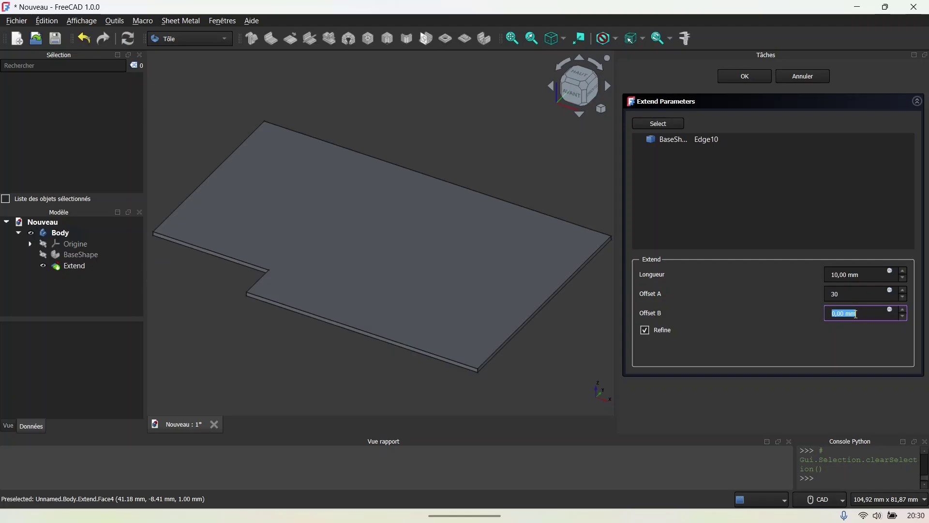
pyautogui.write('35')
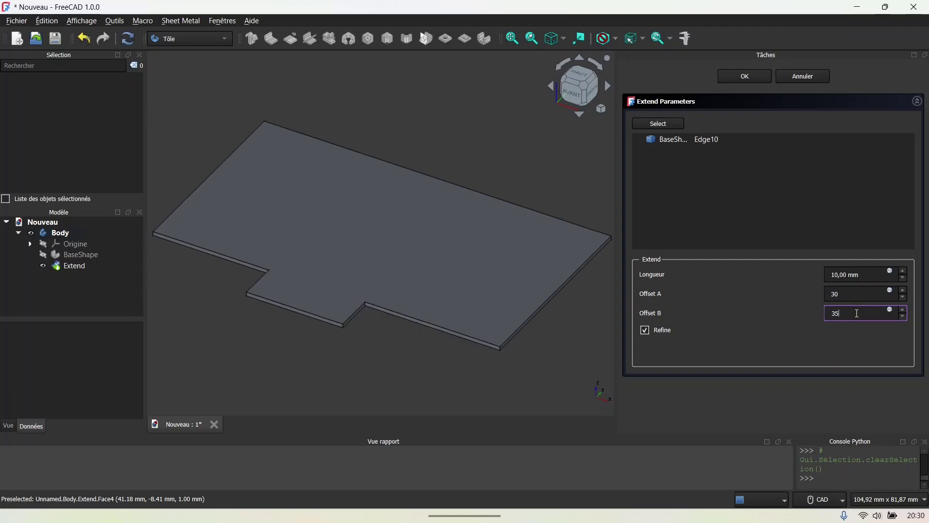
pyautogui.click(746, 81)
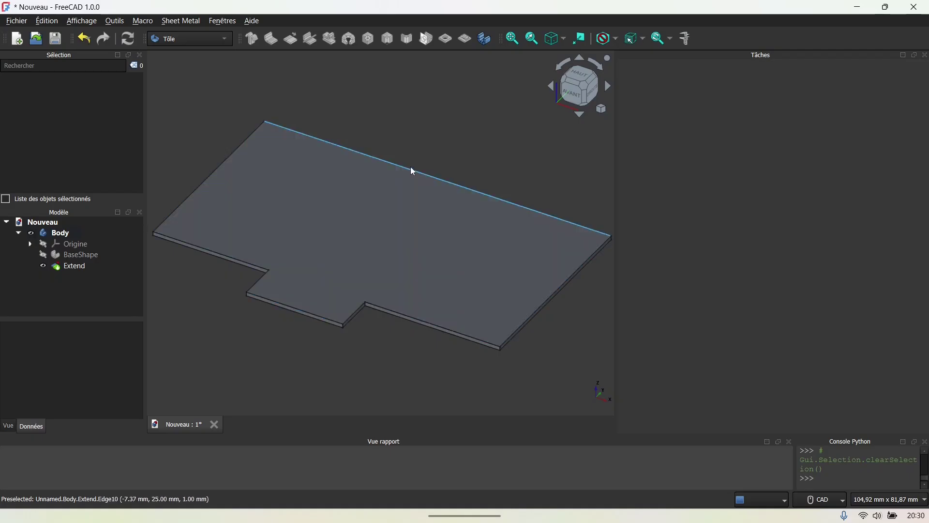
# Extend the plate's rear long edge by 10 mm, with offset A of 30 mm and offset B of 35 mm.
pyautogui.click(412, 169)
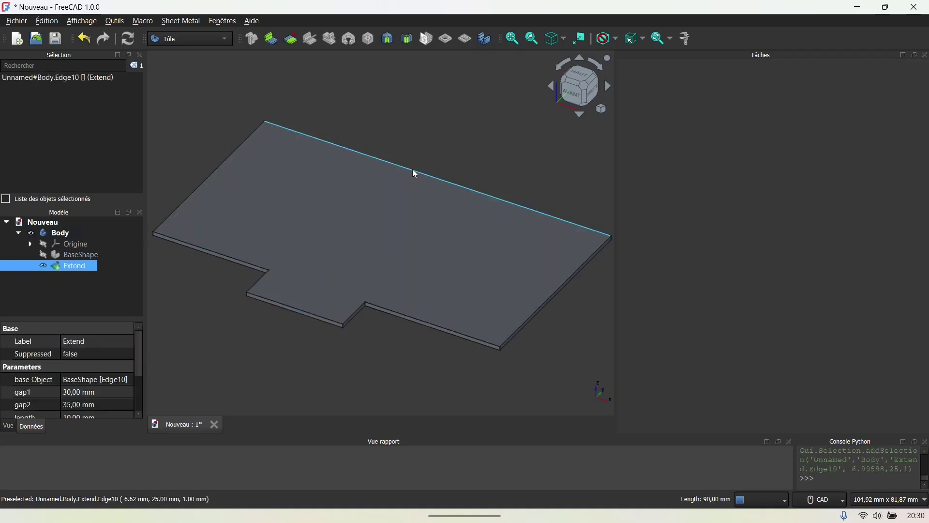
pyautogui.click(291, 39)
pyautogui.doubleClick(862, 276)
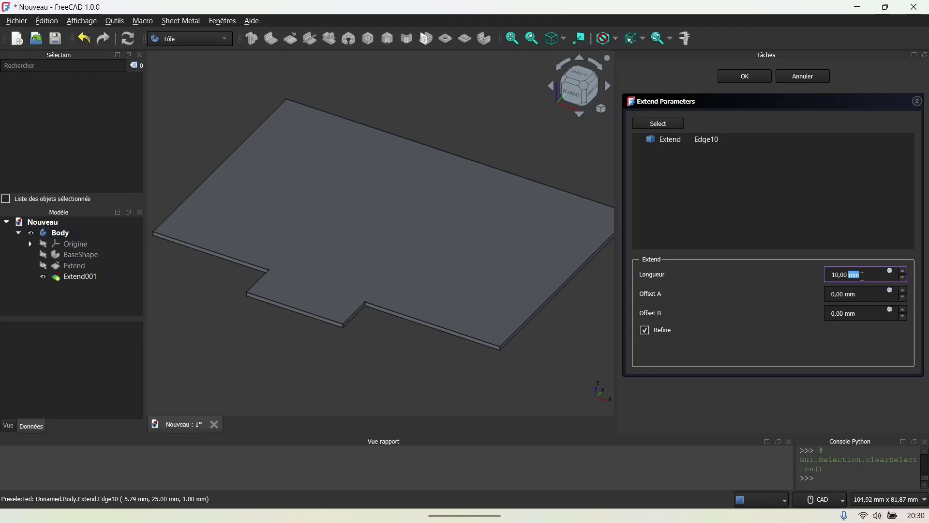
pyautogui.write('30')
pyautogui.tripleClick(864, 273)
pyautogui.write('10')
pyautogui.tripleClick(857, 296)
pyautogui.write('30')
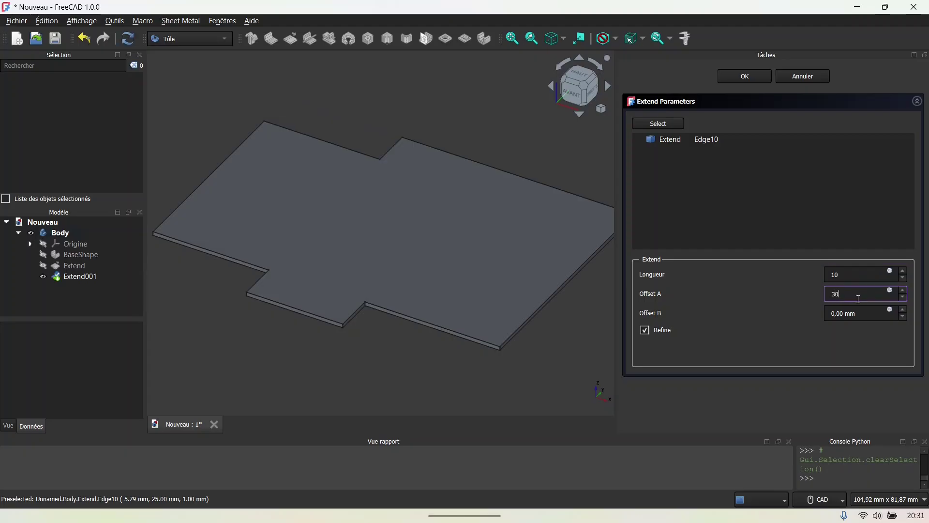
pyautogui.tripleClick(858, 312)
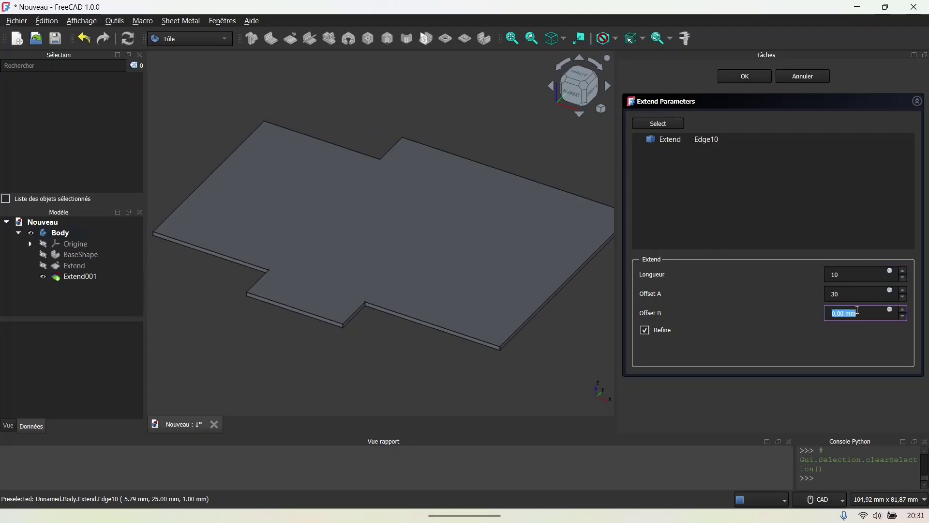
pyautogui.write('35')
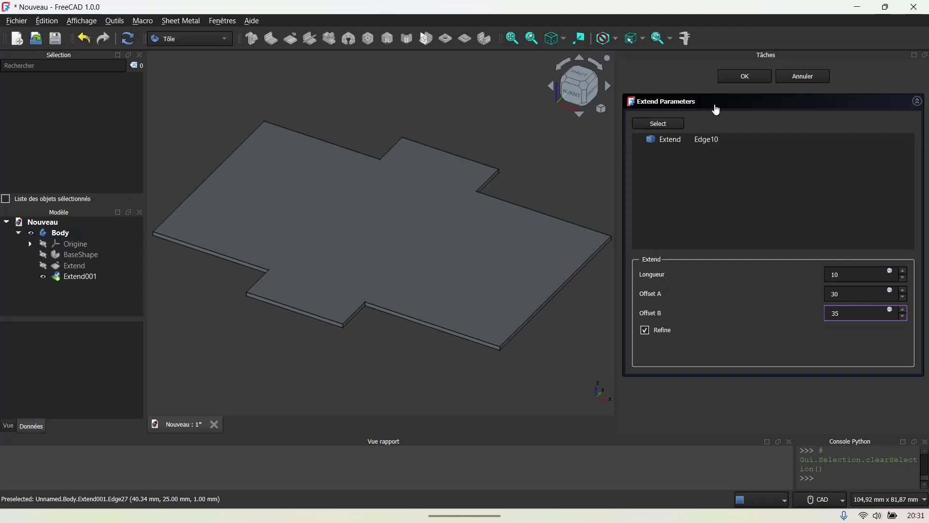
pyautogui.click(745, 78)
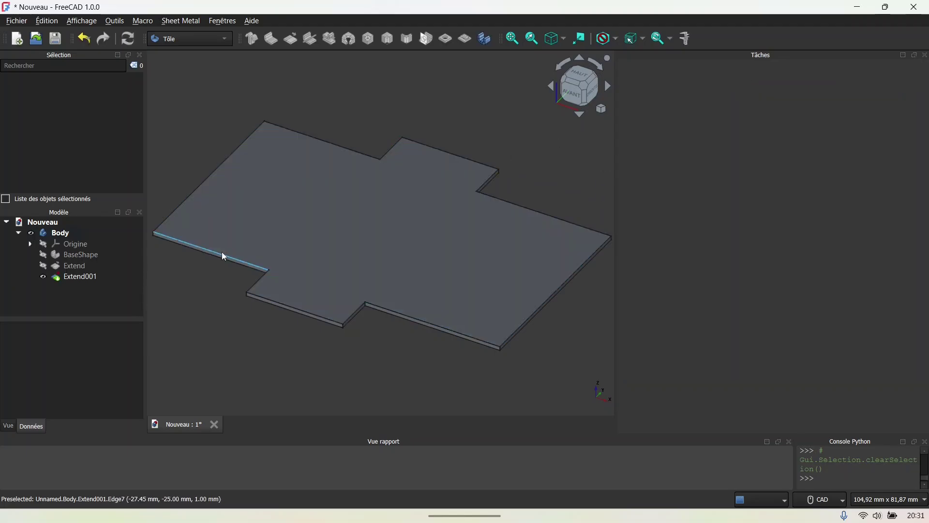
pyautogui.click(221, 254)
pyautogui.keyDown('ctrl'); pyautogui.click(319, 139); pyautogui.keyUp('ctrl')
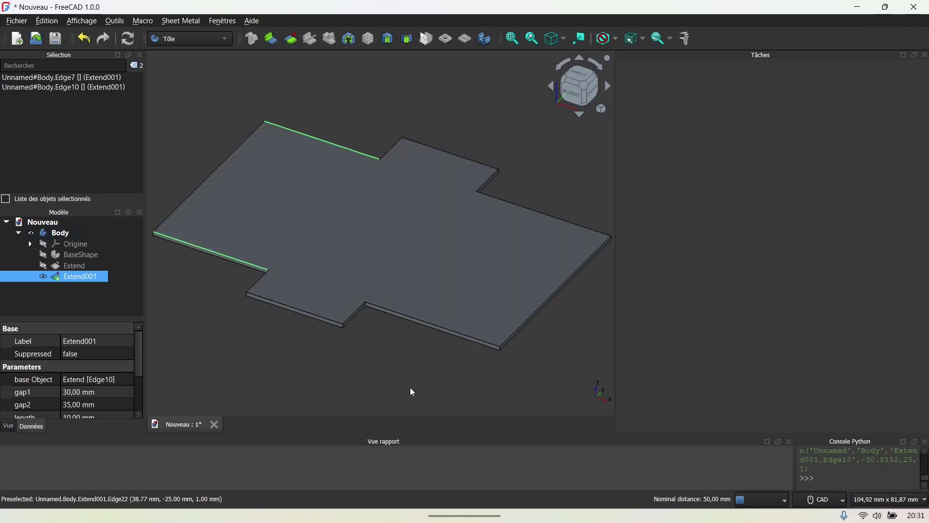
pyautogui.click(384, 382)
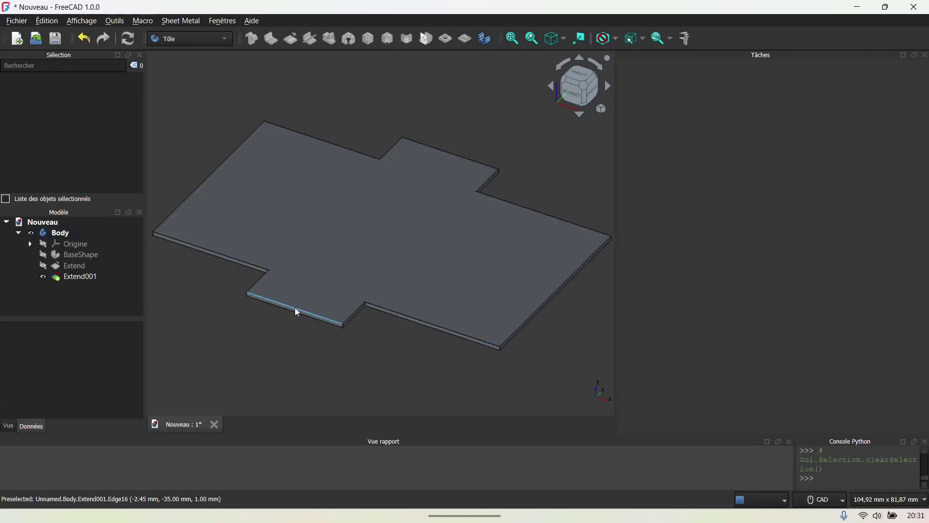
# Add a 15 mm long flange bent at 90° along the upper outer edge of the front tab.
pyautogui.scroll(3, 295, 312)
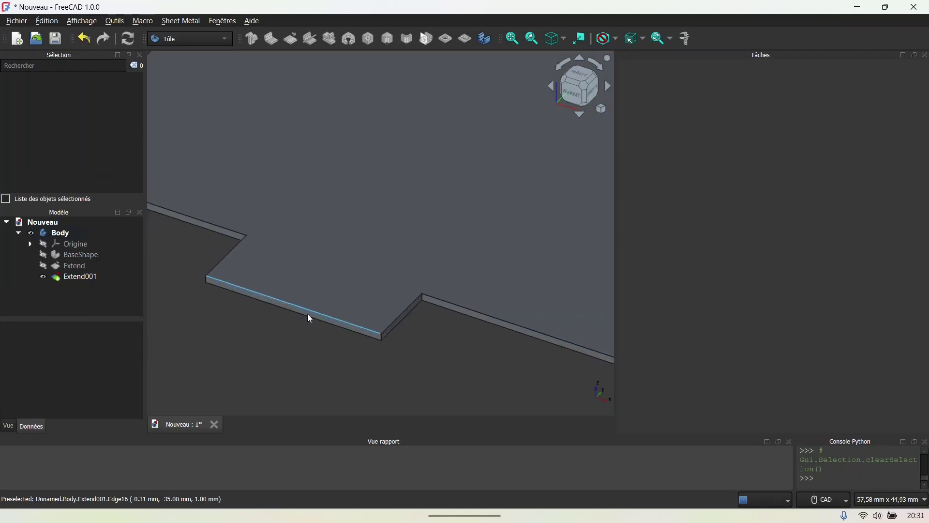
pyautogui.click(310, 312)
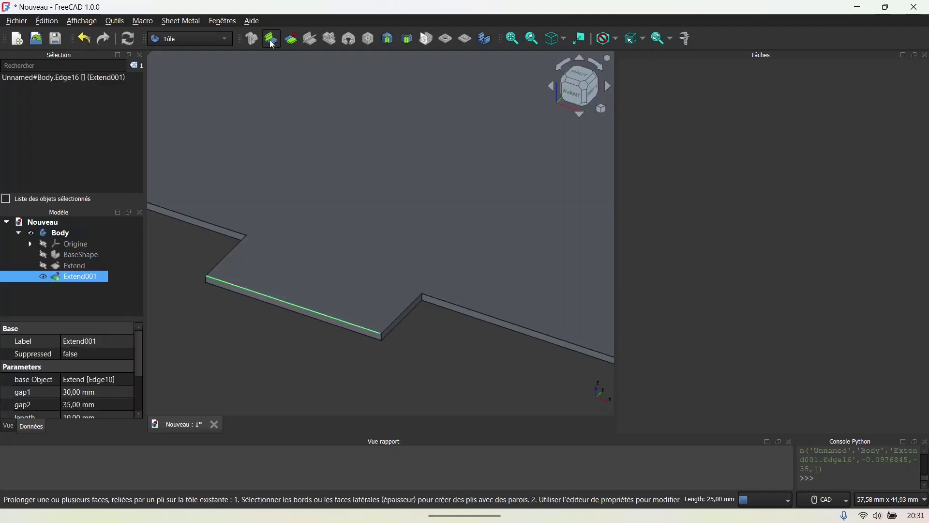
pyautogui.click(270, 40)
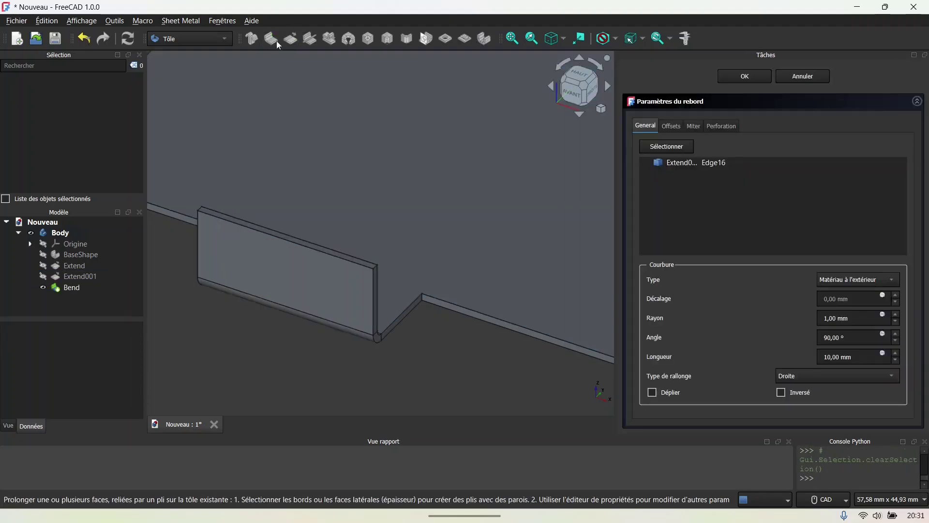
pyautogui.click(844, 355)
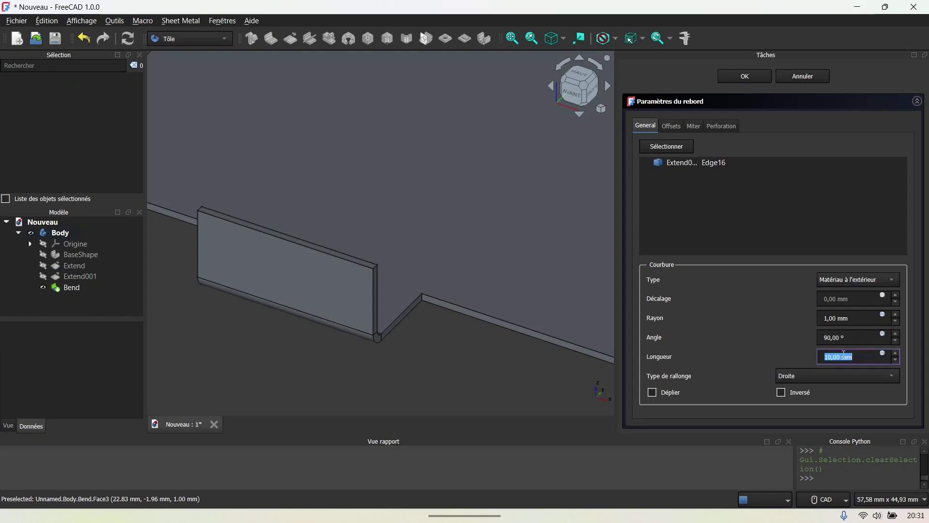
pyautogui.write('15')
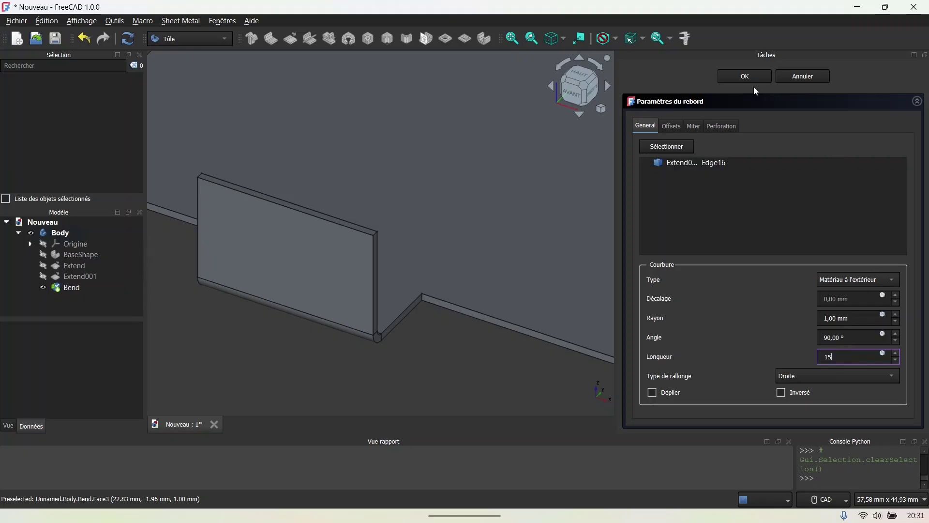
pyautogui.click(742, 77)
# Add a 15 mm long flange bent at 90° along the upper outer edge of the rear tab.
pyautogui.moveTo(486, 269); pyautogui.dragTo(416, 304, button='middle')
pyautogui.scroll(-1, 310, 229)
pyautogui.scroll(2, 348, 229)
pyautogui.scroll(-5, 446, 205)
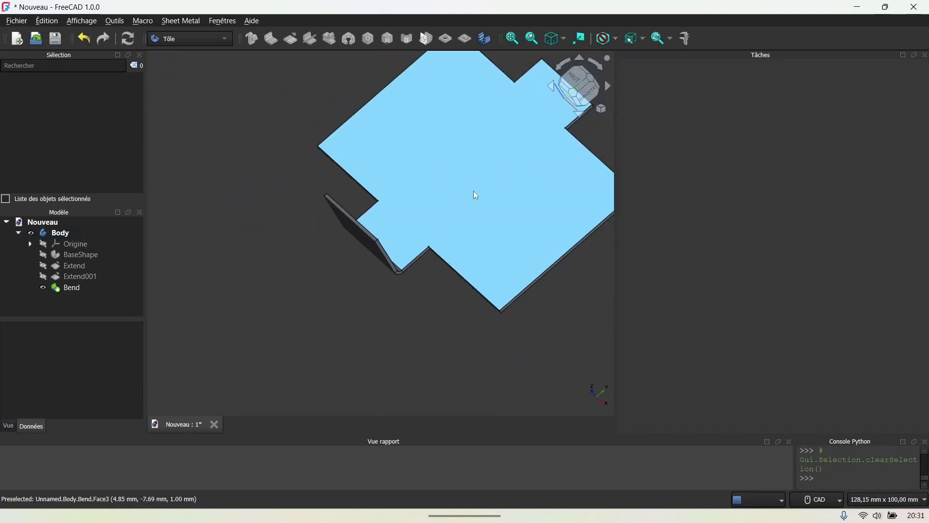
pyautogui.scroll(1, 437, 271)
pyautogui.scroll(3, 517, 207)
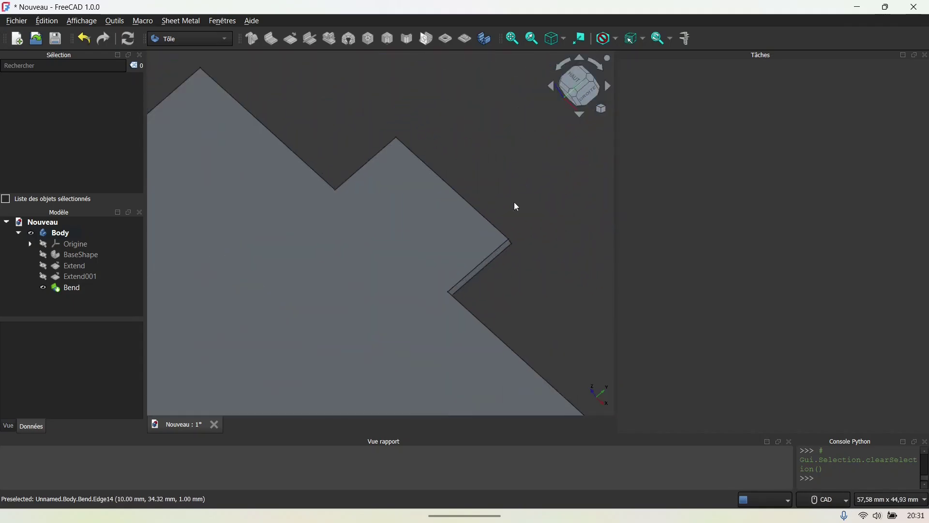
pyautogui.moveTo(555, 197); pyautogui.dragTo(487, 223, button='middle')
pyautogui.click(532, 181)
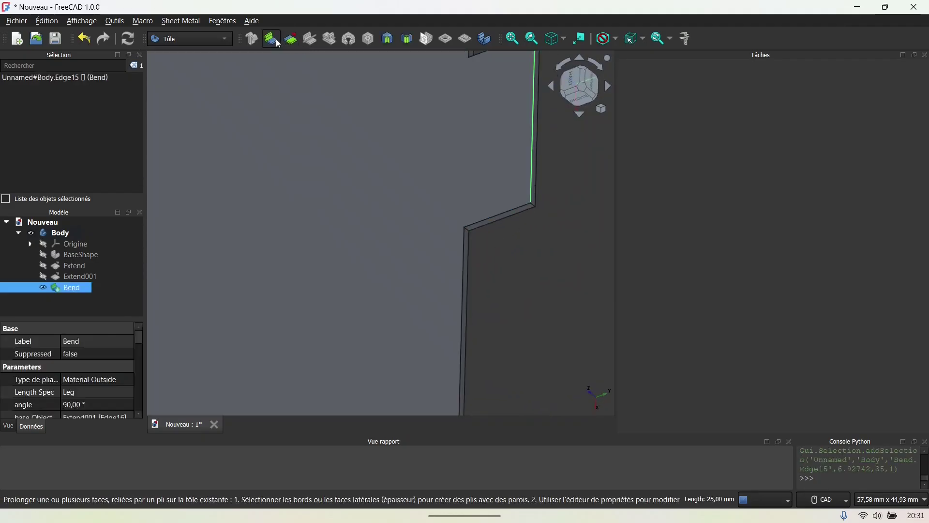
pyautogui.click(278, 43)
pyautogui.click(839, 359)
pyautogui.doubleClick(839, 359)
pyautogui.write('15')
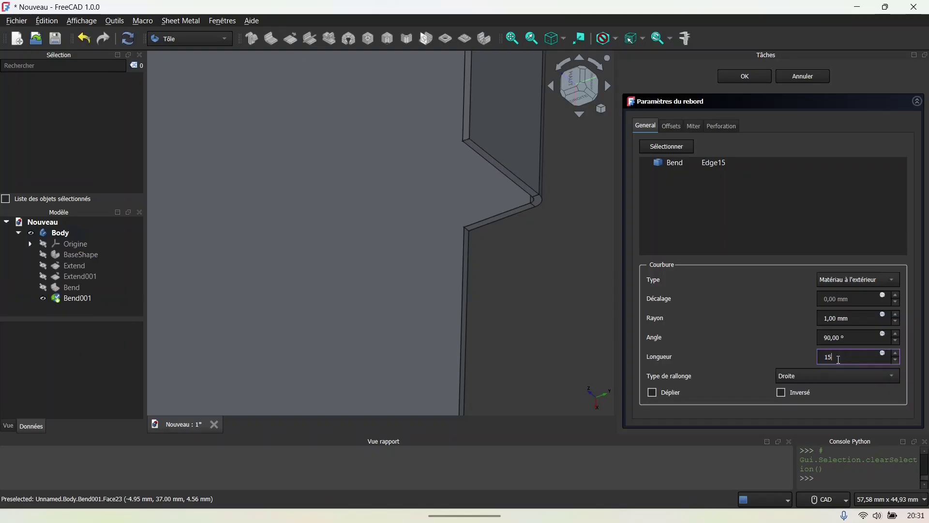
pyautogui.click(745, 76)
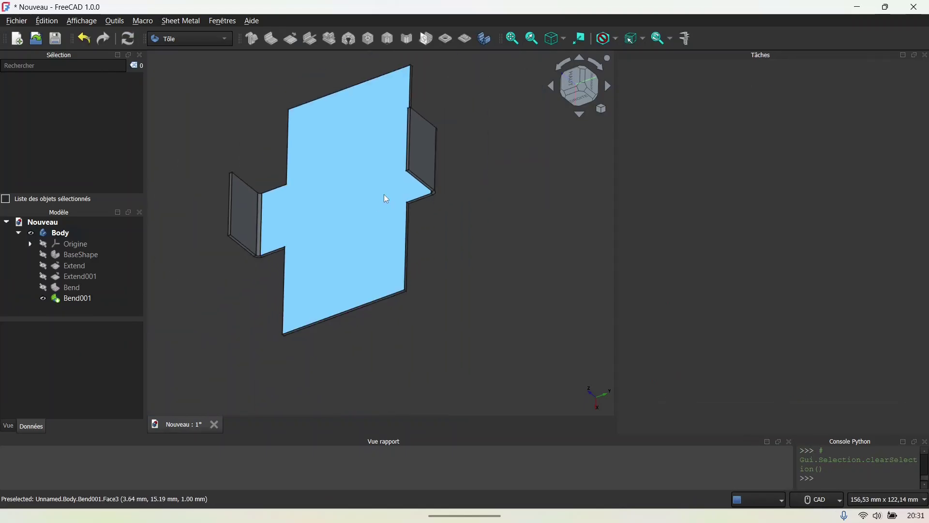
# Add a 25 mm long flange bent inward at 90° along the inner top edge of the front tab's upright flange.
pyautogui.scroll(5, 321, 221)
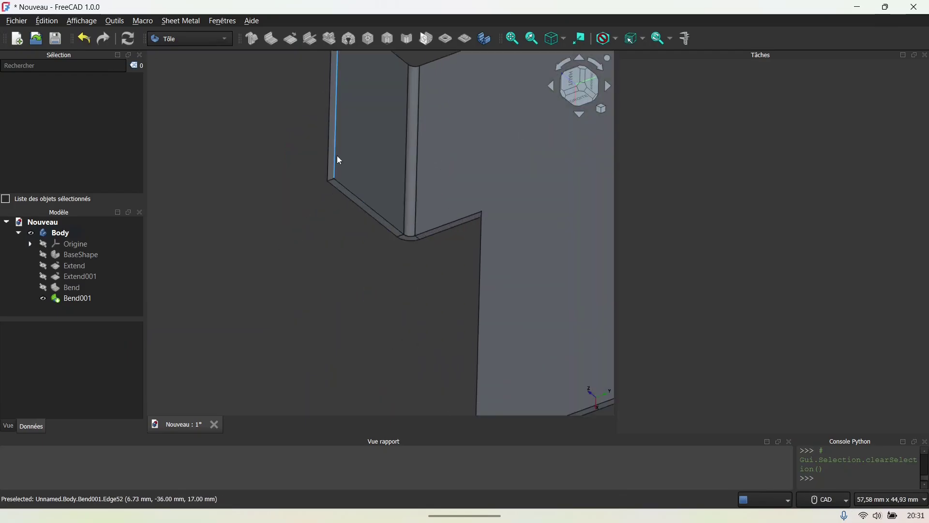
pyautogui.click(337, 155)
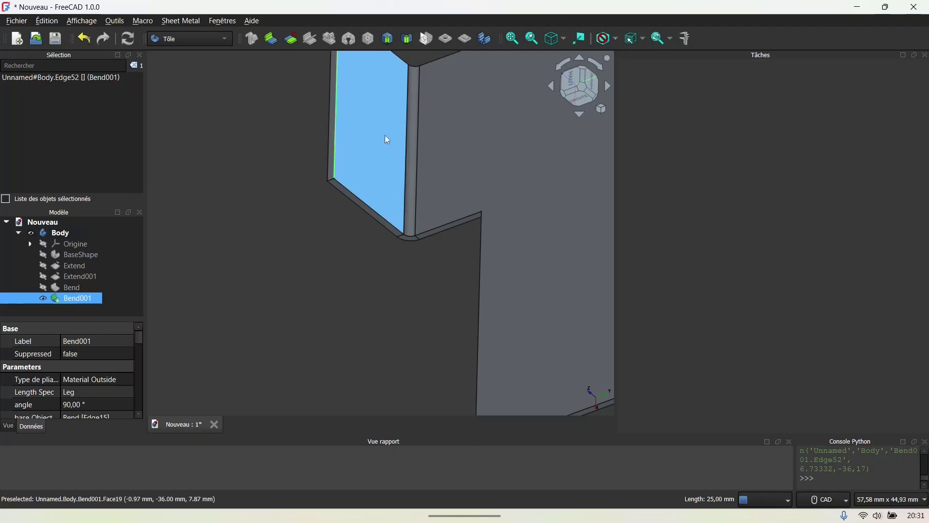
pyautogui.moveTo(265, 211); pyautogui.dragTo(296, 217, button='middle')
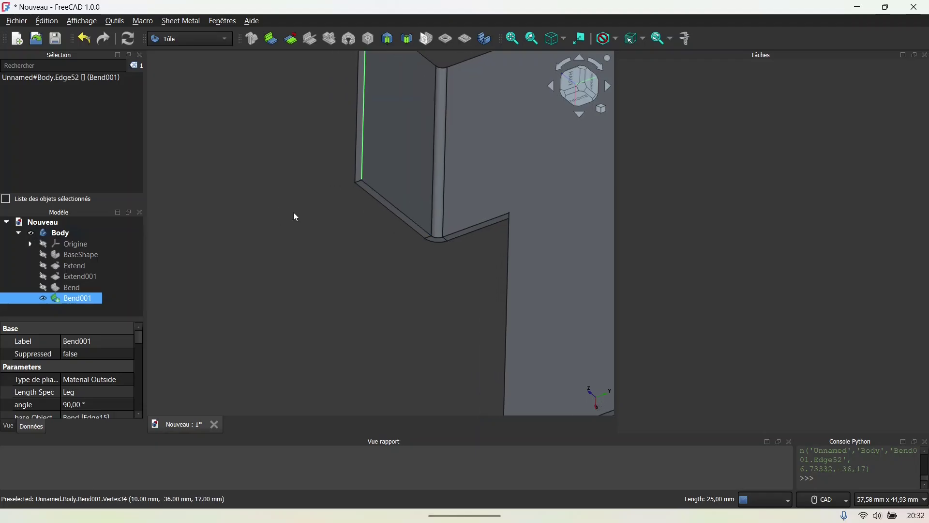
pyautogui.click(353, 173)
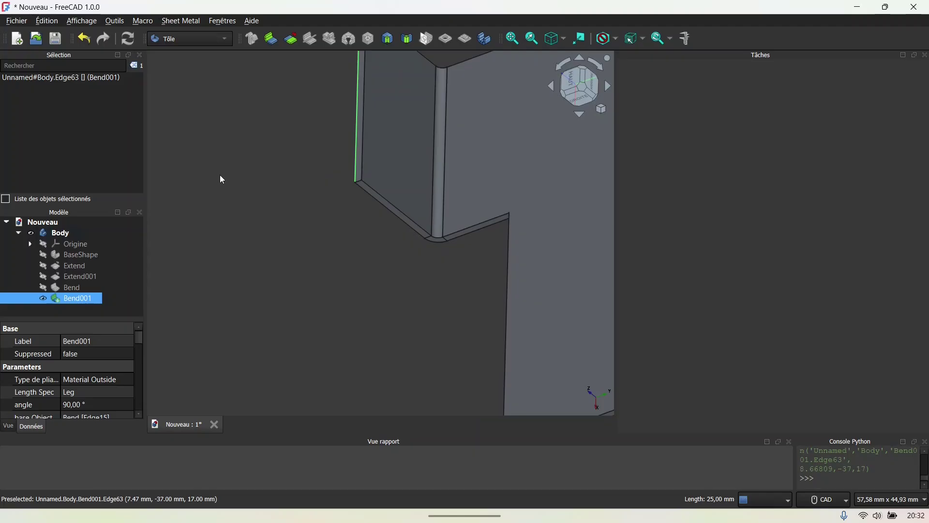
pyautogui.click(362, 171)
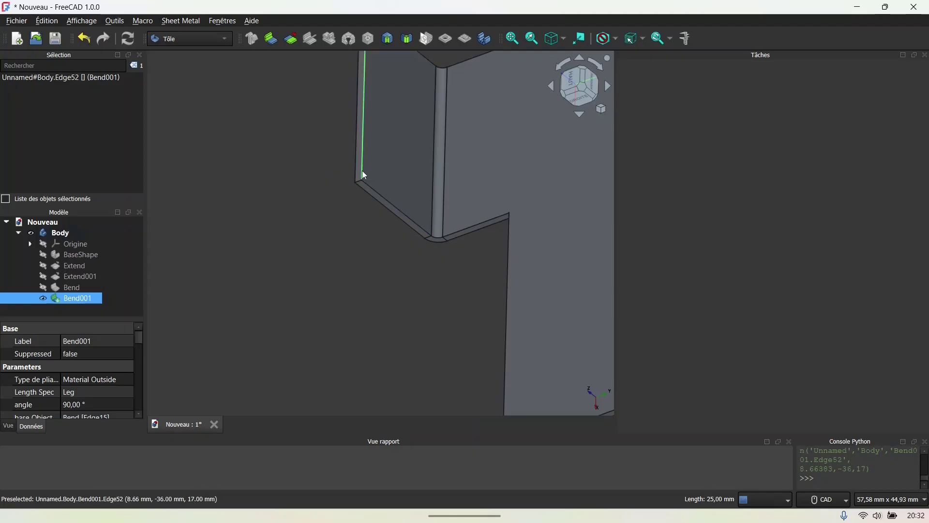
pyautogui.click(274, 41)
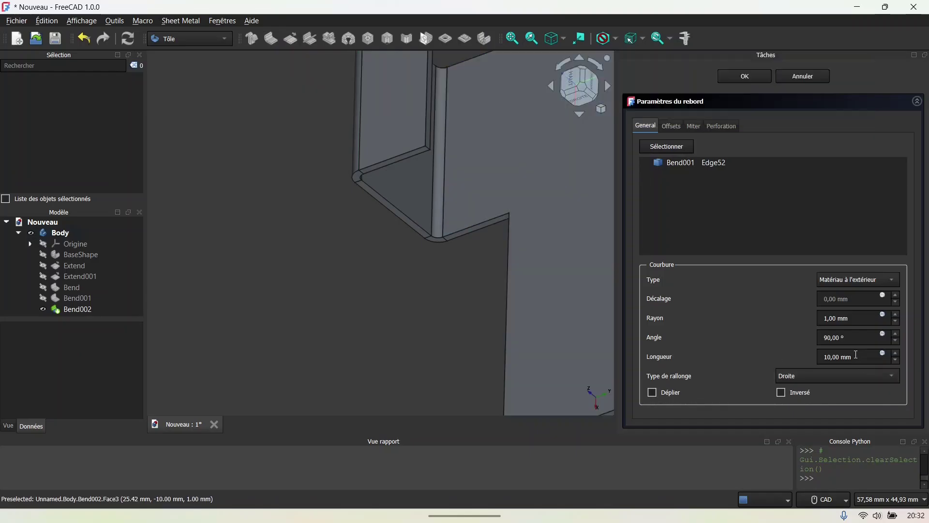
pyautogui.click(856, 354)
pyautogui.write('25')
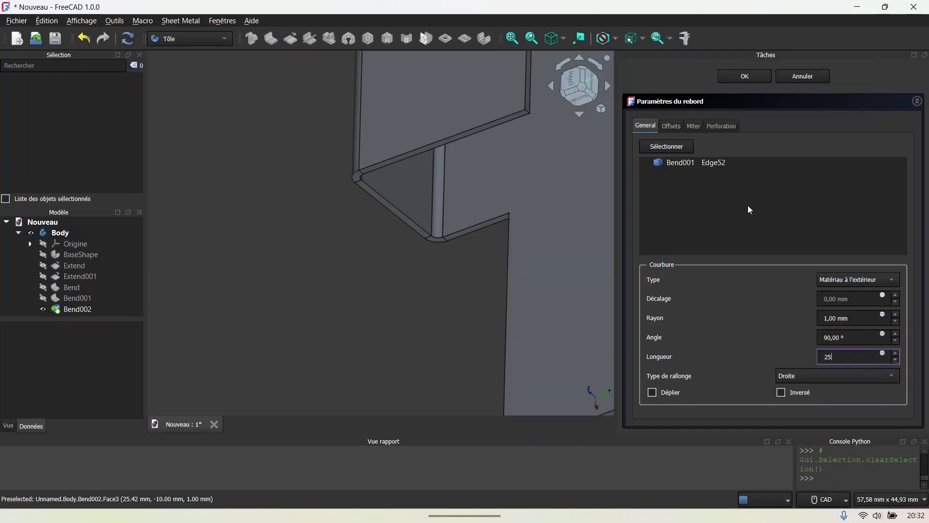
pyautogui.click(738, 76)
# Add a 25 mm long flange bent inward at 90° along the inner top edge of the rear tab's upright flange.
pyautogui.scroll(-5, 557, 184)
pyautogui.moveTo(557, 184); pyautogui.dragTo(346, 203, button='middle')
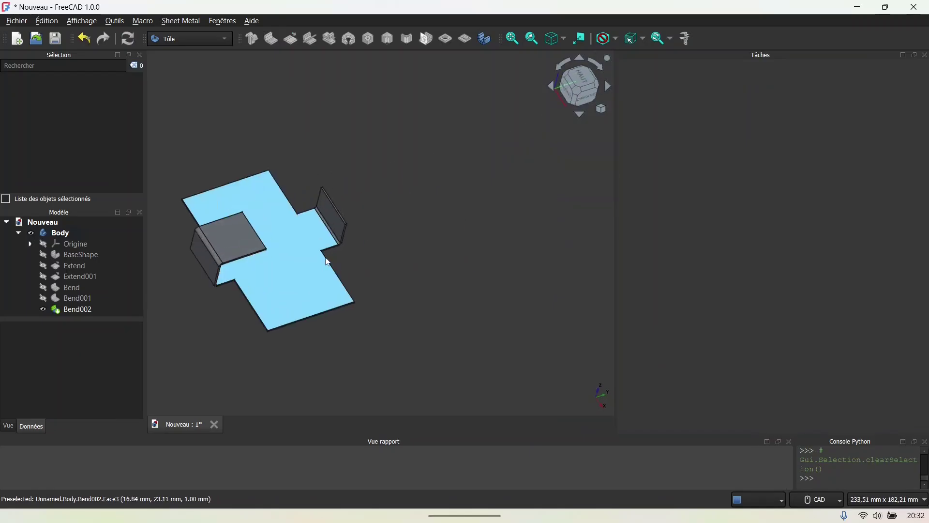
pyautogui.scroll(5, 353, 184)
pyautogui.click(349, 126)
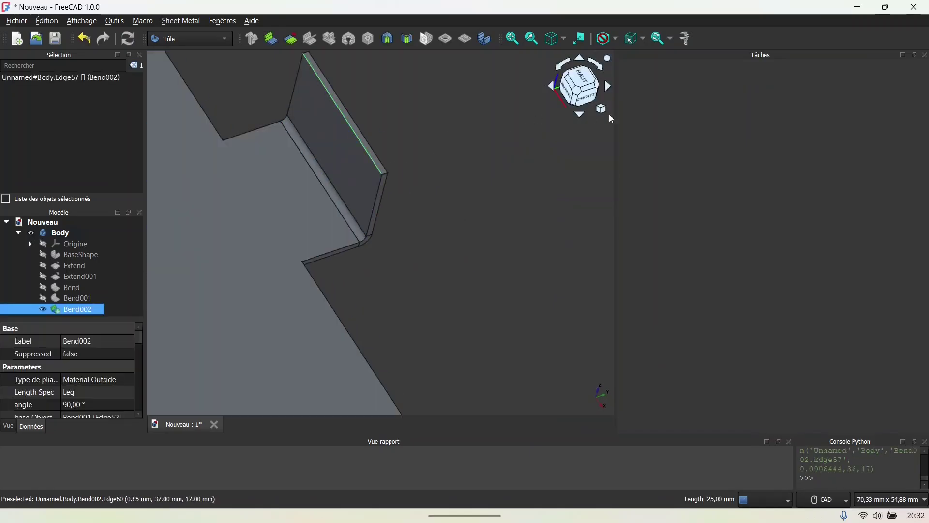
pyautogui.click(271, 39)
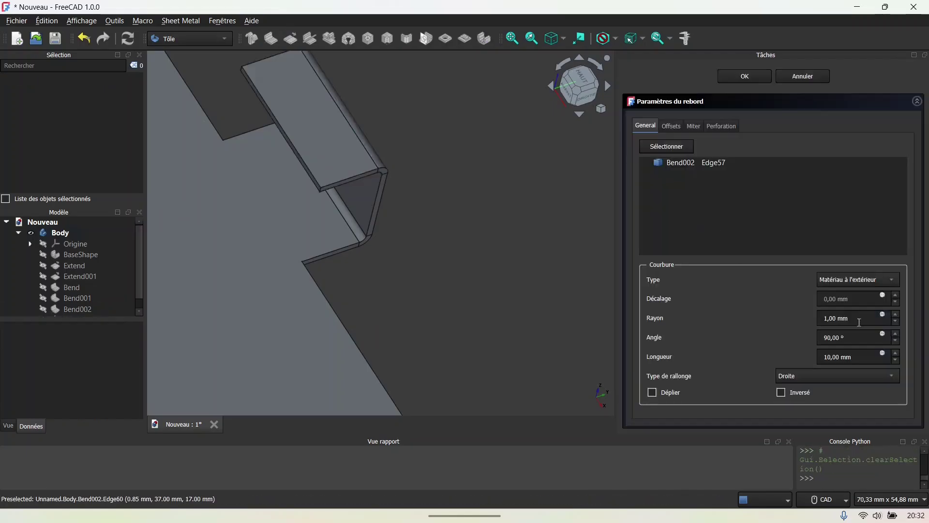
pyautogui.tripleClick(857, 355)
pyautogui.write('25')
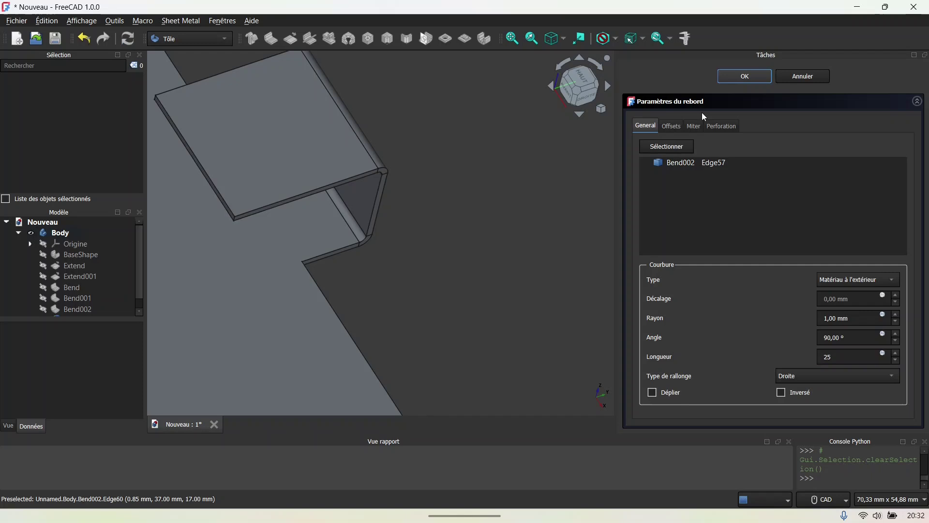
# Add a 15 mm long flange bent upward at 90° along the upper edge of the plate's right short end.
pyautogui.scroll(-5, 460, 290)
pyautogui.moveTo(475, 274)
pyautogui.mouseDown(button='middle')
pyautogui.moveTo(483, 255)
pyautogui.moveTo(494, 265)
pyautogui.moveTo(490, 282)
pyautogui.mouseUp(button='middle')
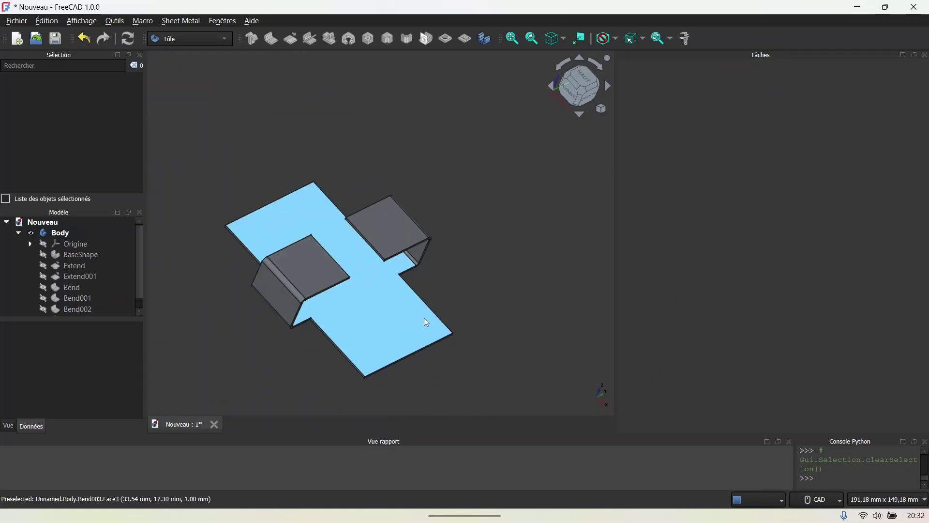
pyautogui.moveTo(436, 378); pyautogui.dragTo(448, 302, button='middle')
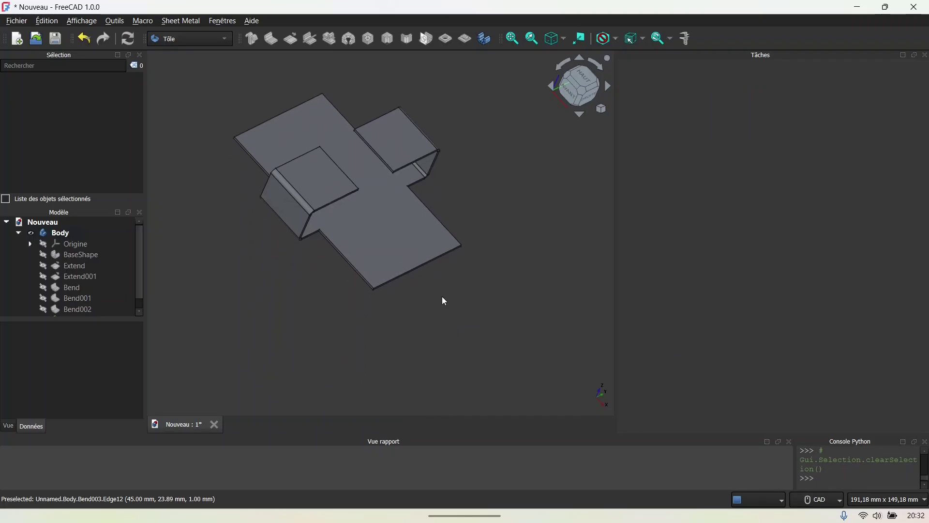
pyautogui.scroll(1, 444, 301)
pyautogui.scroll(2, 442, 291)
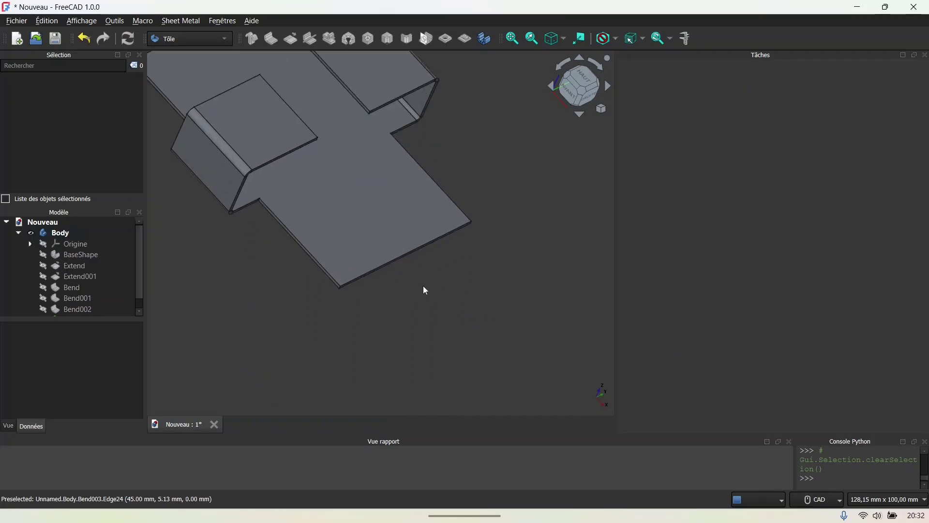
pyautogui.moveTo(424, 293); pyautogui.dragTo(431, 326, button='middle')
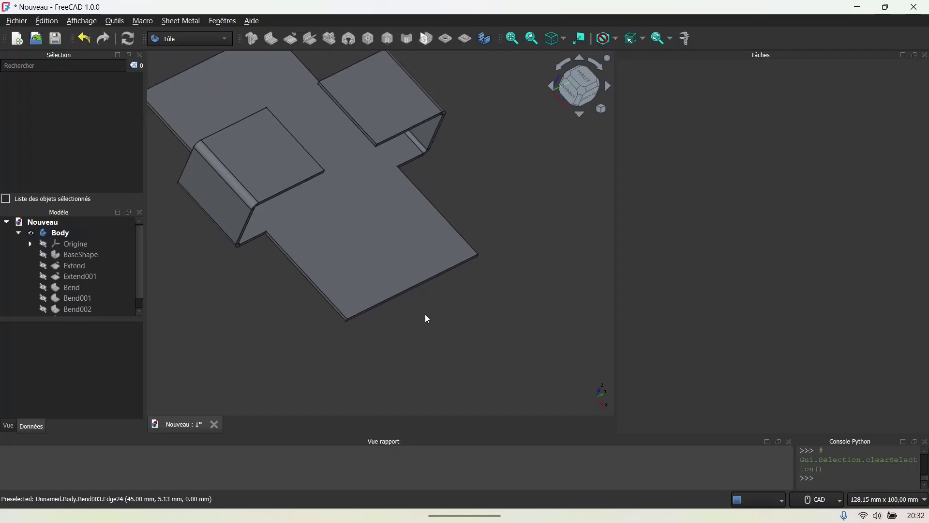
pyautogui.scroll(2, 433, 311)
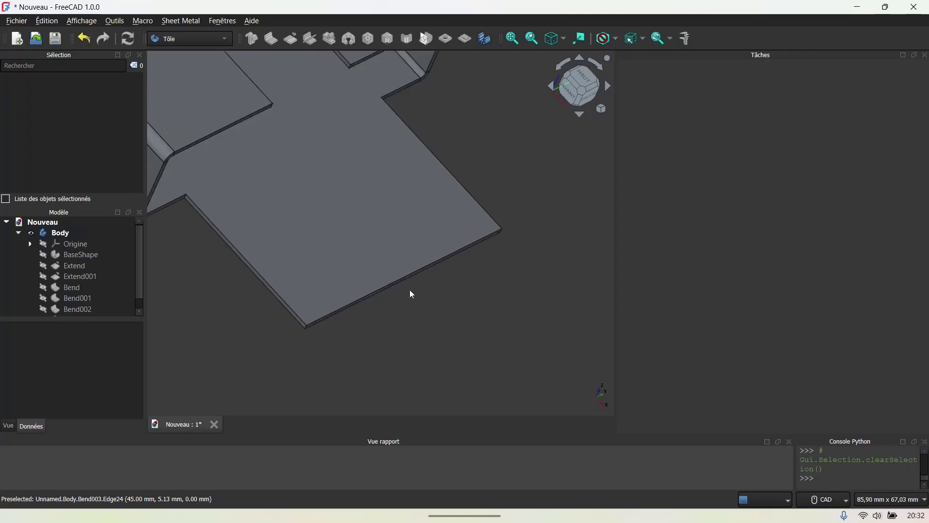
pyautogui.click(407, 284)
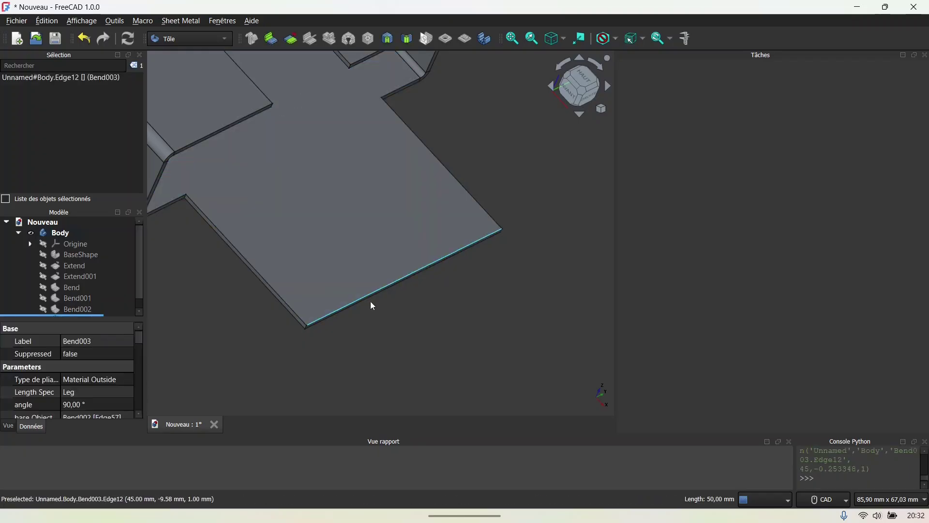
pyautogui.click(272, 40)
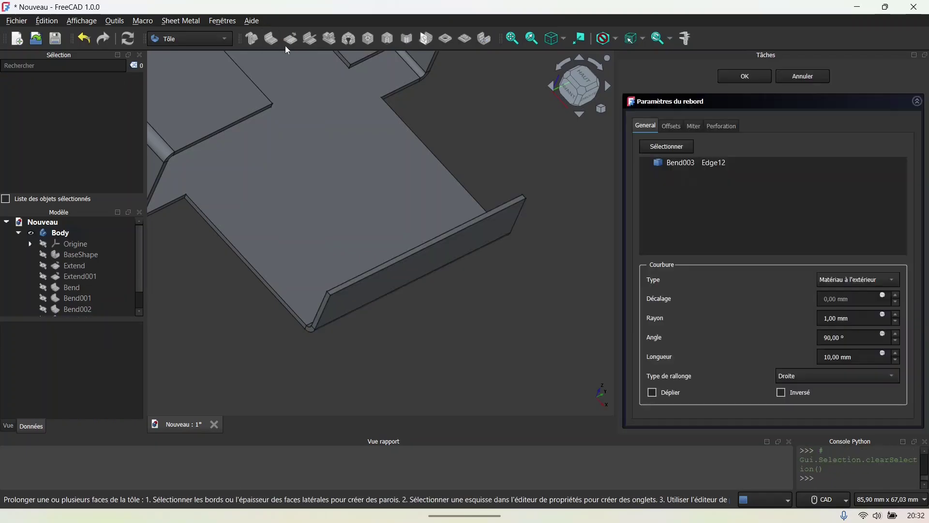
pyautogui.tripleClick(855, 358)
pyautogui.write('1')
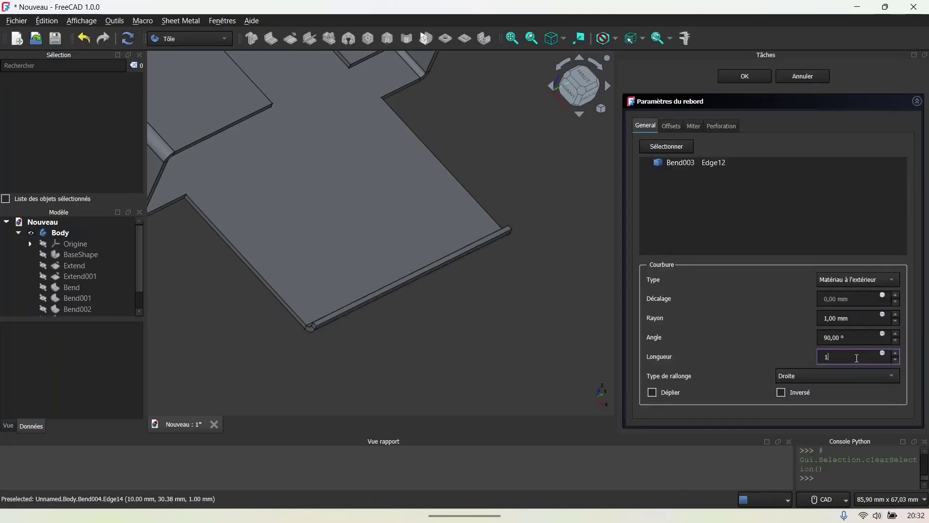
pyautogui.write('0')
pyautogui.click(735, 77)
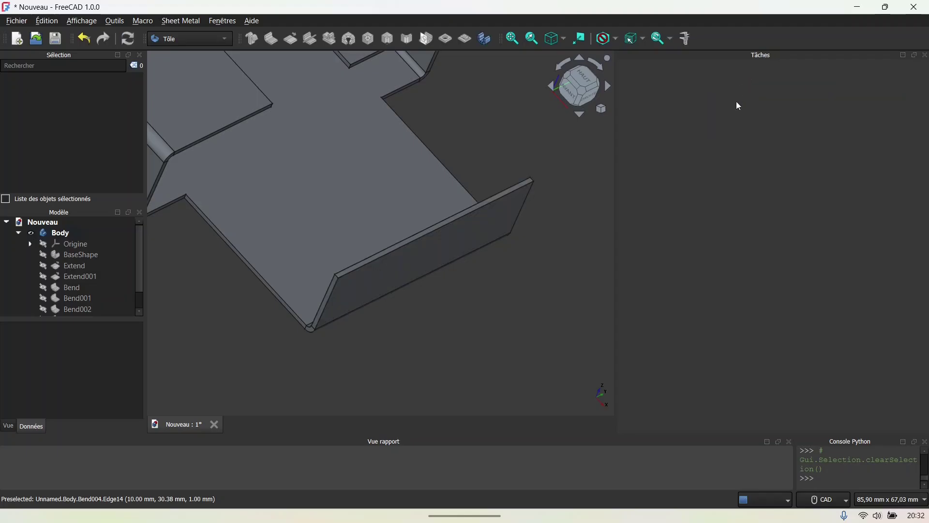
# Add a 25 mm long flange bent inward at 90° along the inner top edge of the right end's upright flange.
pyautogui.scroll(2, 448, 233)
pyautogui.scroll(-4, 450, 234)
pyautogui.moveTo(461, 247); pyautogui.dragTo(524, 292, button='middle')
pyautogui.scroll(4, 467, 246)
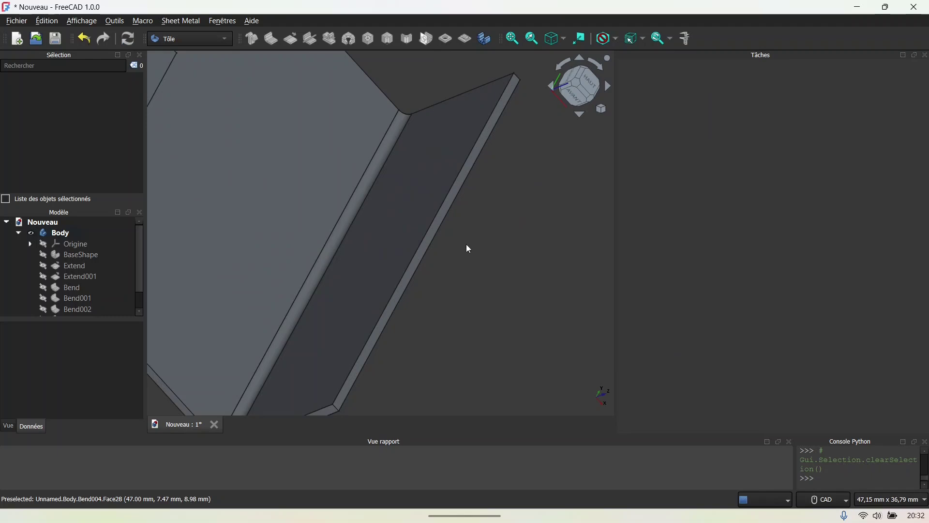
pyautogui.click(426, 237)
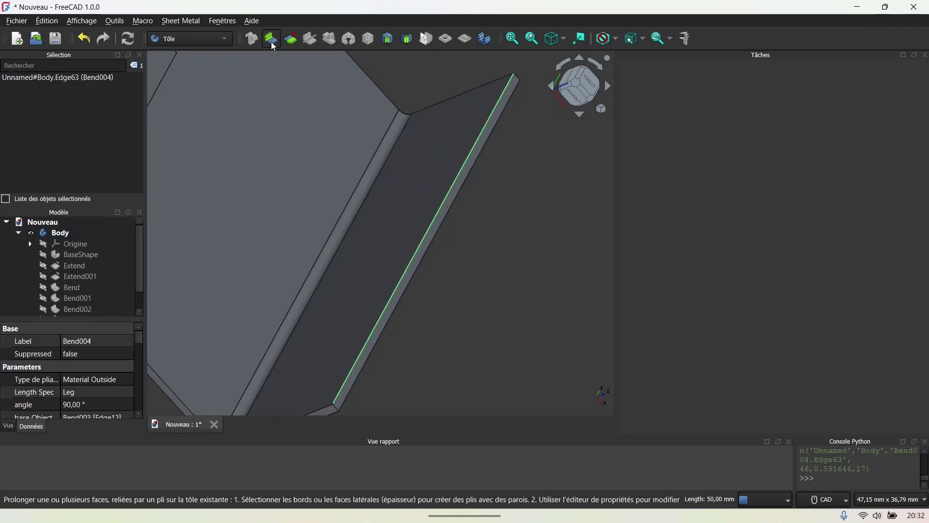
pyautogui.click(271, 39)
pyautogui.doubleClick(841, 357)
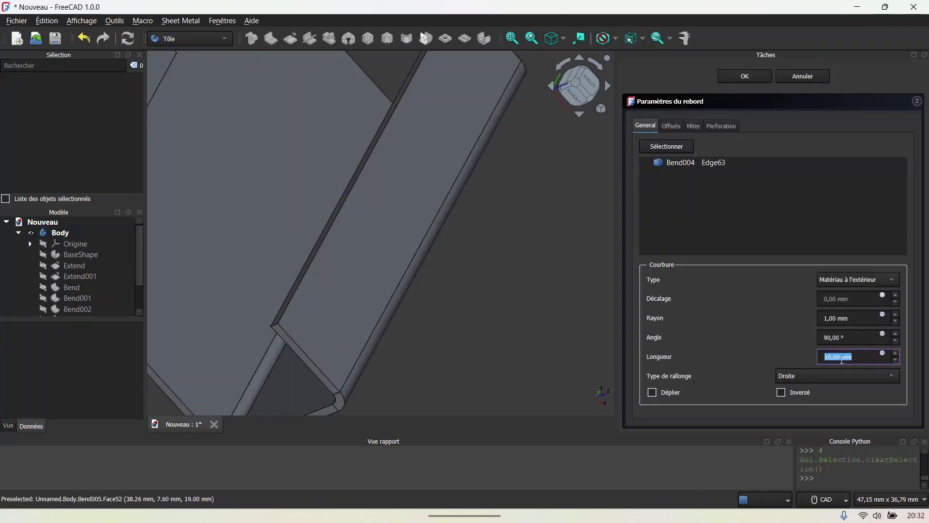
pyautogui.write('25')
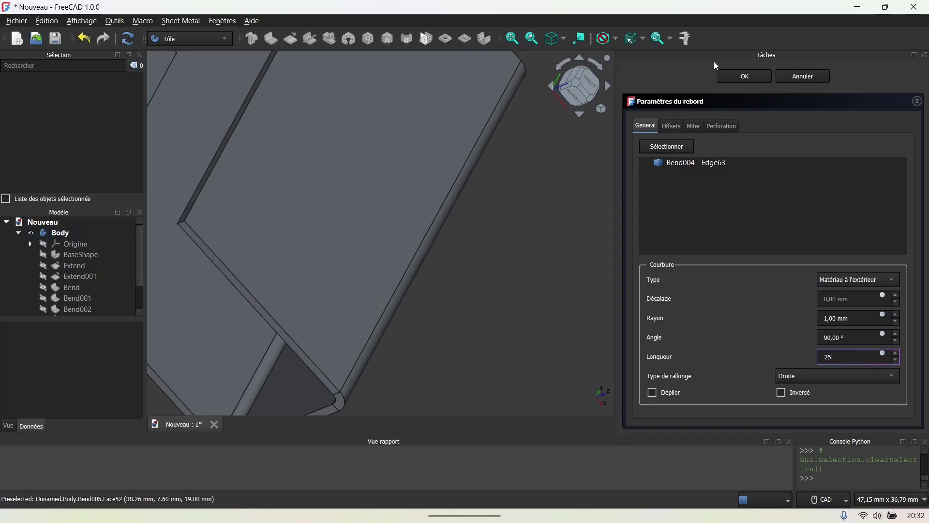
pyautogui.click(742, 76)
# Add a 45 mm long flange bent upward at 90° along the free inner edge of the right end's inward flange.
pyautogui.scroll(-5, 521, 217)
pyautogui.moveTo(520, 217)
pyautogui.mouseDown(button='middle')
pyautogui.moveTo(531, 219)
pyautogui.moveTo(525, 227)
pyautogui.mouseUp(button='middle')
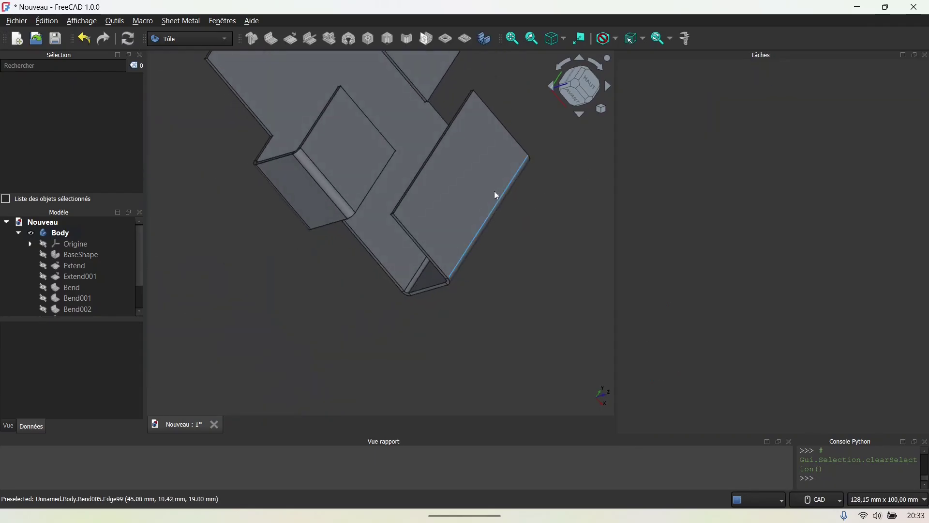
pyautogui.scroll(2, 475, 126)
pyautogui.moveTo(476, 128); pyautogui.dragTo(514, 162, button='middle')
pyautogui.scroll(3, 465, 191)
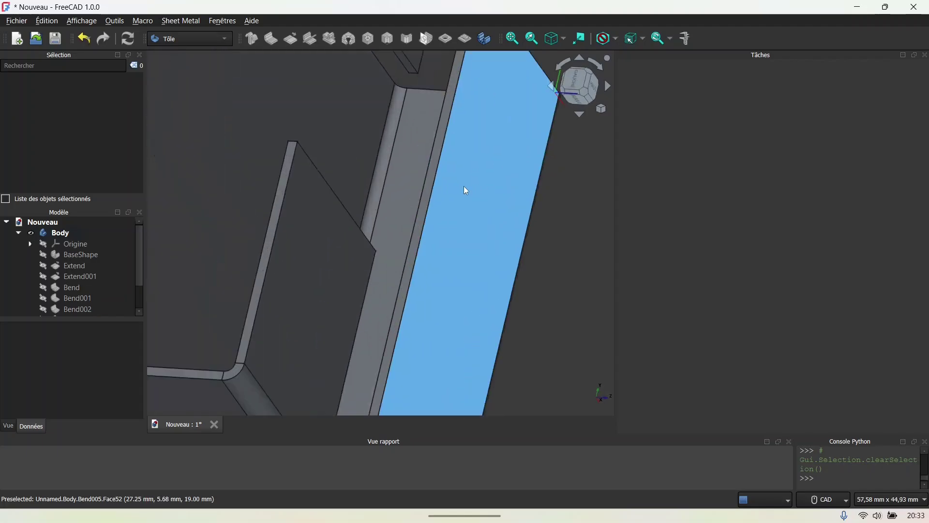
pyautogui.click(437, 188)
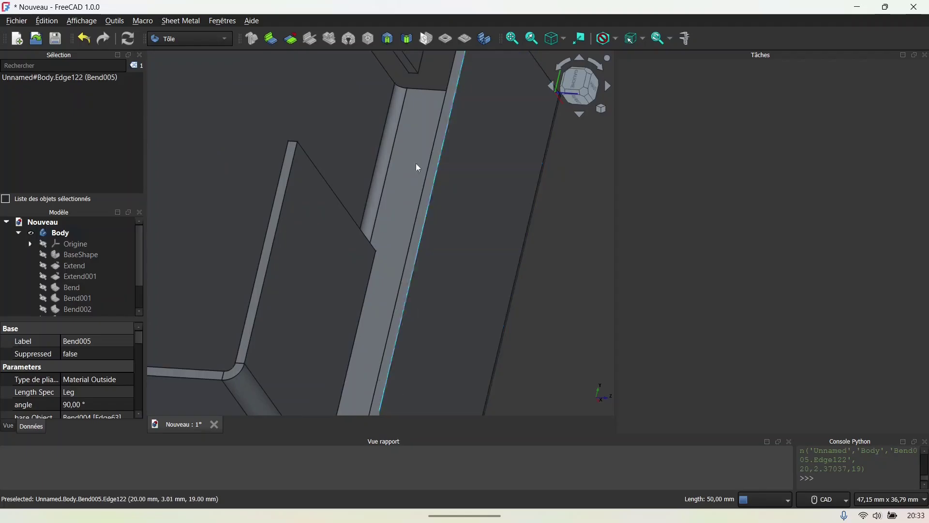
pyautogui.click(272, 38)
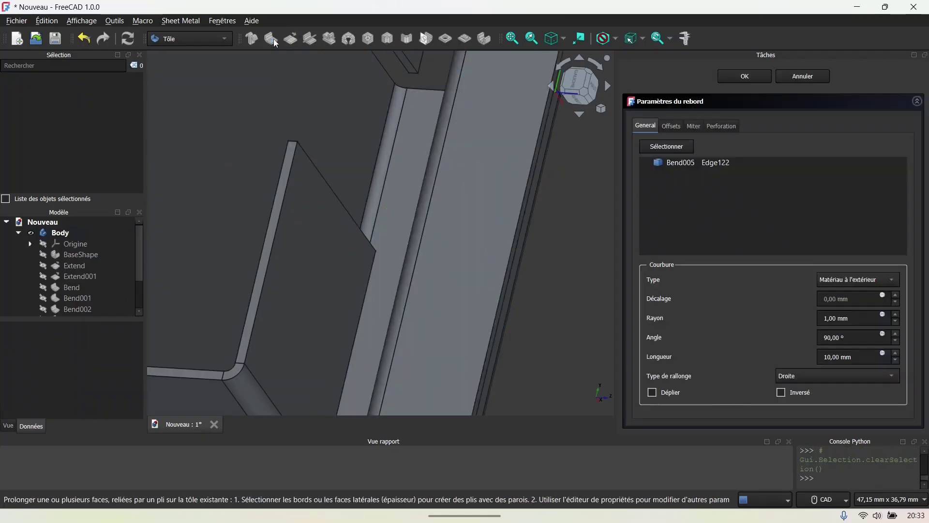
pyautogui.scroll(-3, 553, 292)
pyautogui.moveTo(554, 292); pyautogui.dragTo(435, 270, button='middle')
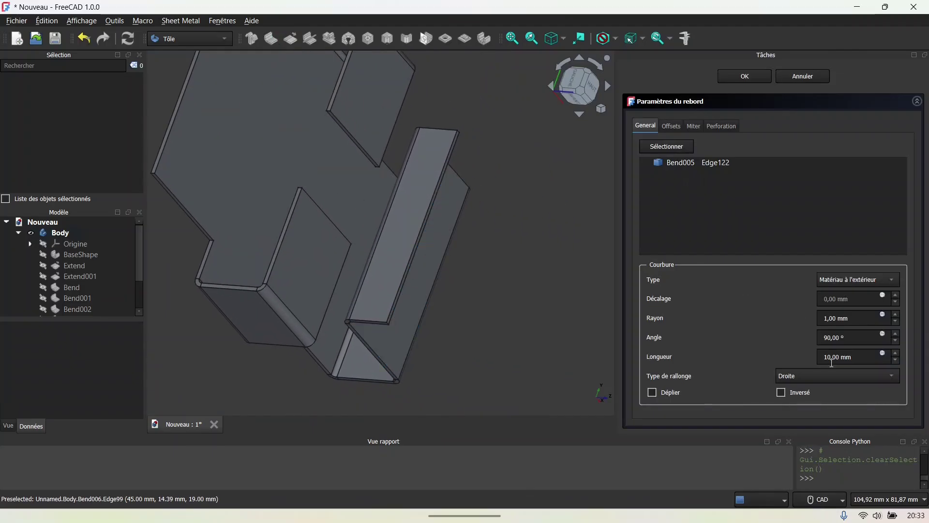
pyautogui.click(831, 361)
pyautogui.write('45')
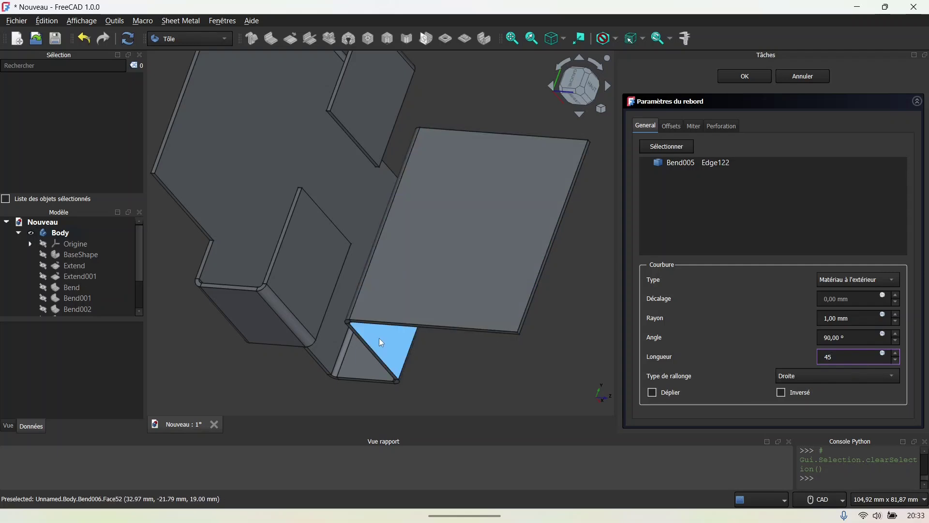
# Set the new upright flange's side offsets to Gap A 10 mm and Gap B 10 mm.
pyautogui.click(671, 126)
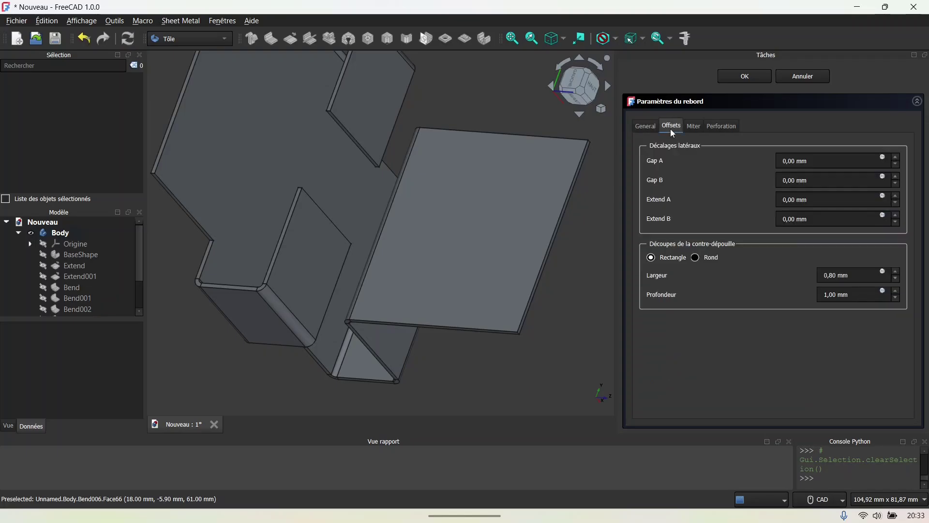
pyautogui.doubleClick(807, 179)
pyautogui.tripleClick(806, 164)
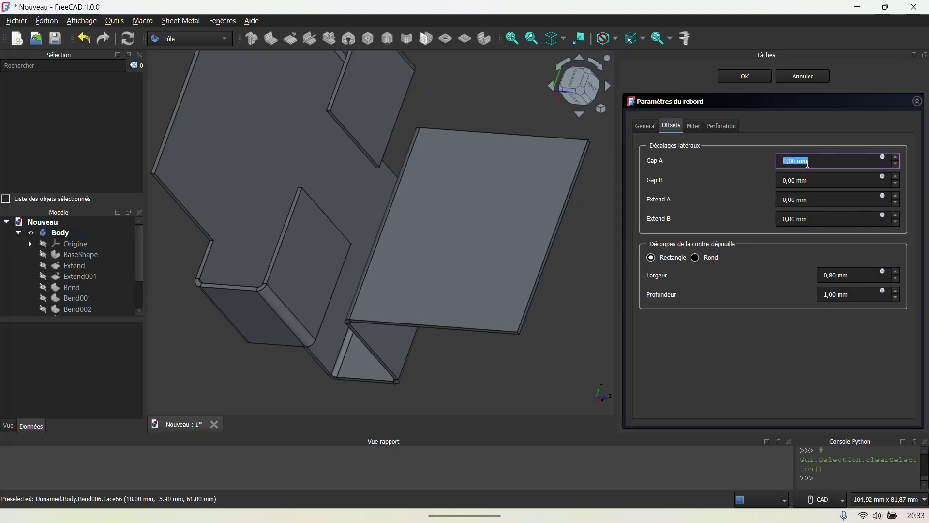
pyautogui.write('10')
pyautogui.tripleClick(808, 180)
pyautogui.write('10')
# Set the width and depth of the upright flange's rectangular relief cuts to 0.
pyautogui.moveTo(422, 334); pyautogui.dragTo(370, 291, button='middle')
pyautogui.scroll(3, 369, 289)
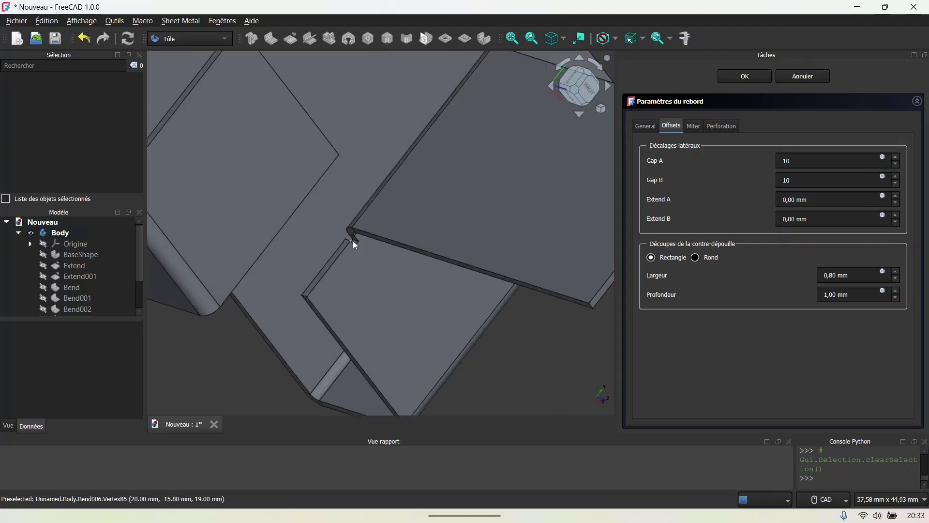
pyautogui.click(841, 280)
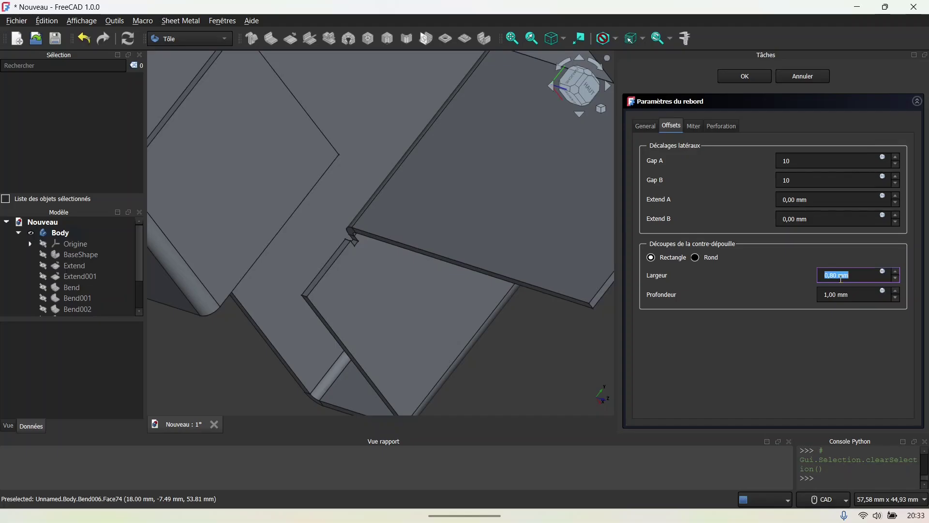
pyautogui.write('0')
pyautogui.press('Tab')
pyautogui.write('0')
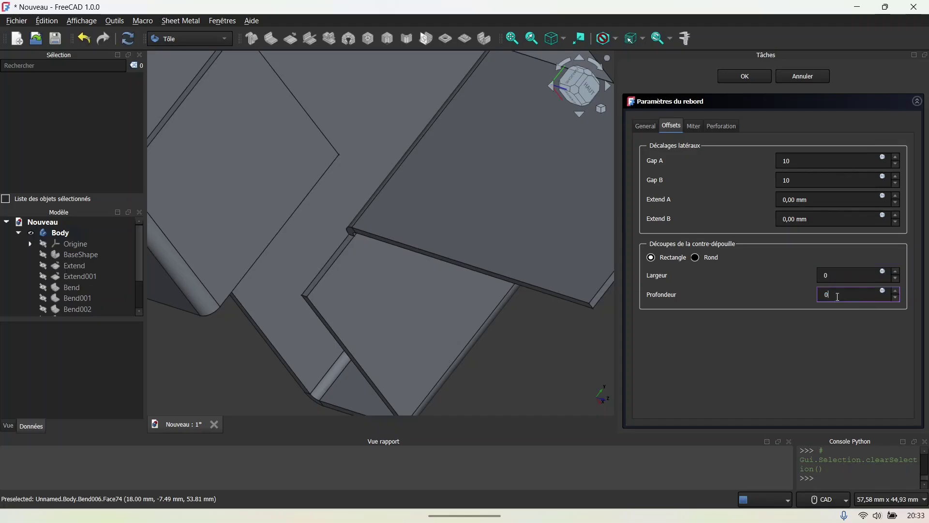
# Accept the upright flange and extend its upper thin end face by 70 mm.
pyautogui.scroll(-2, 586, 351)
pyautogui.moveTo(576, 350); pyautogui.dragTo(494, 344, button='middle')
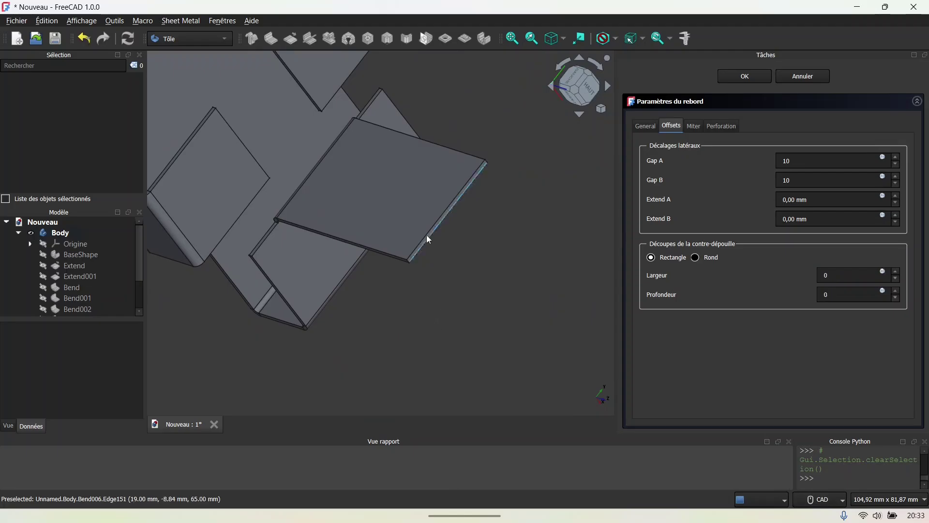
pyautogui.scroll(4, 428, 242)
pyautogui.scroll(2, 476, 260)
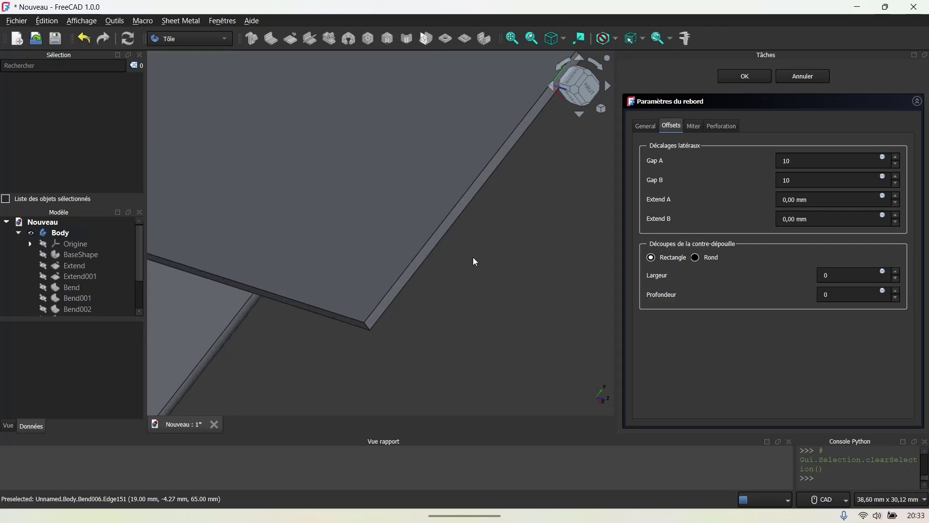
pyautogui.scroll(1, 428, 246)
pyautogui.scroll(2, 428, 246)
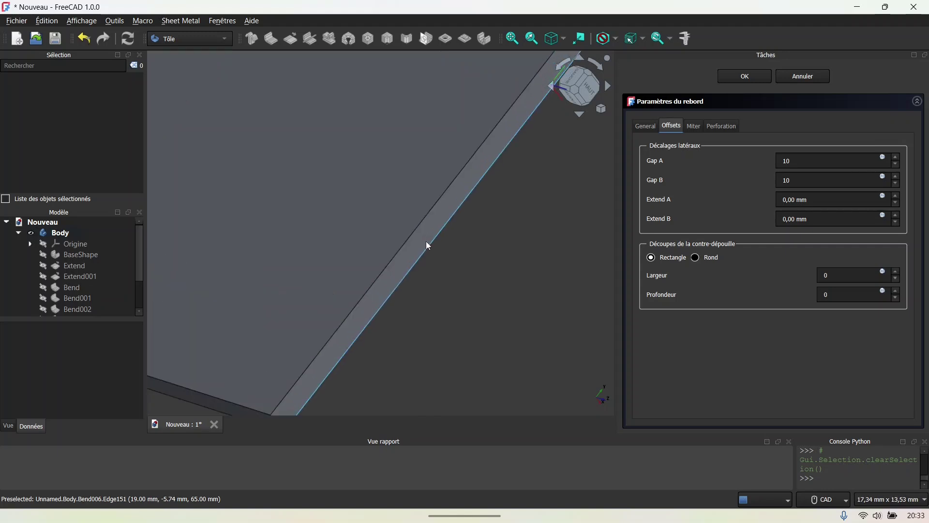
pyautogui.click(428, 245)
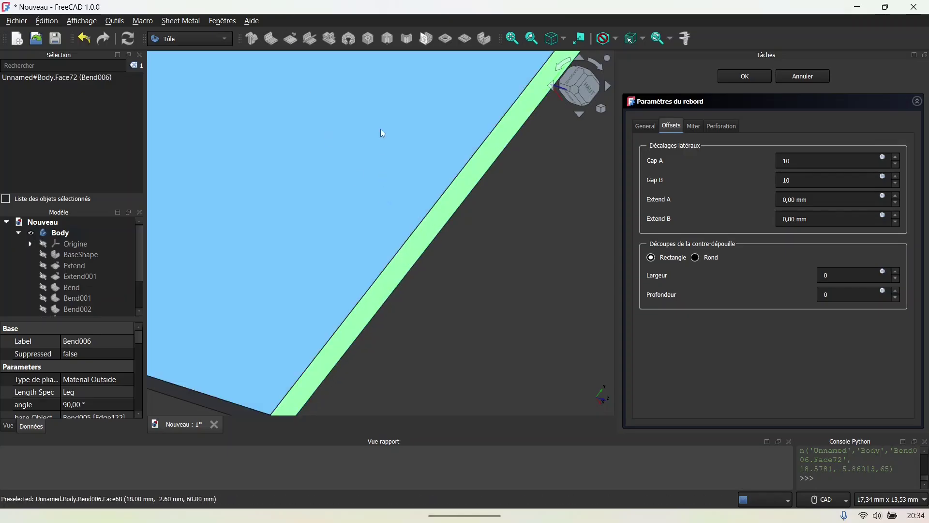
pyautogui.click(736, 81)
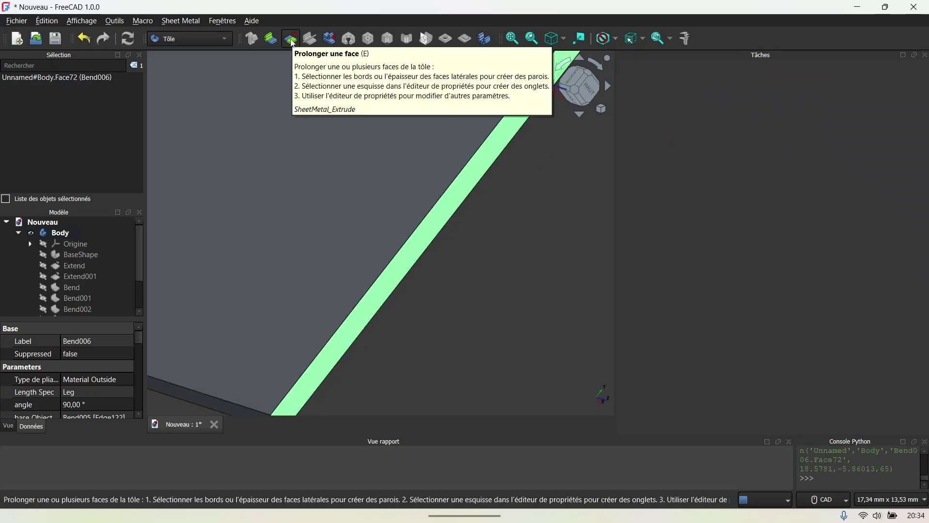
pyautogui.click(292, 42)
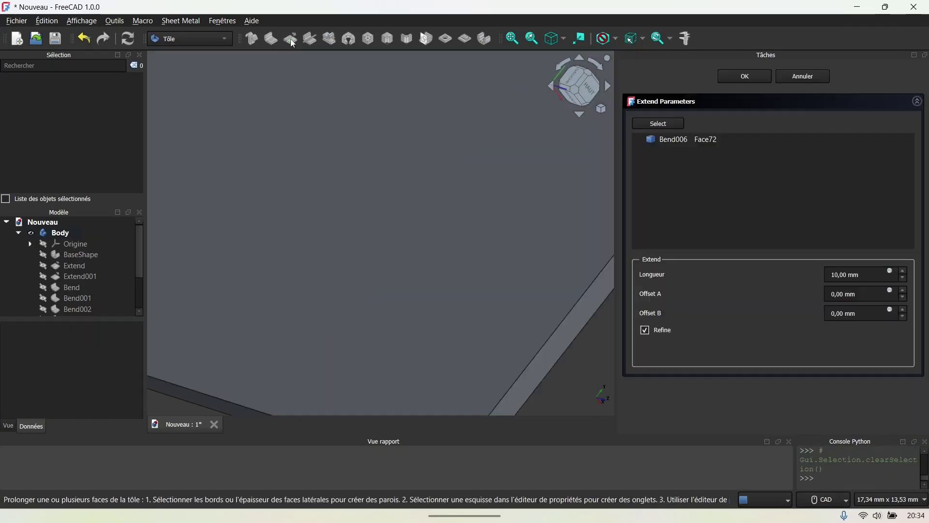
pyautogui.scroll(-6, 532, 271)
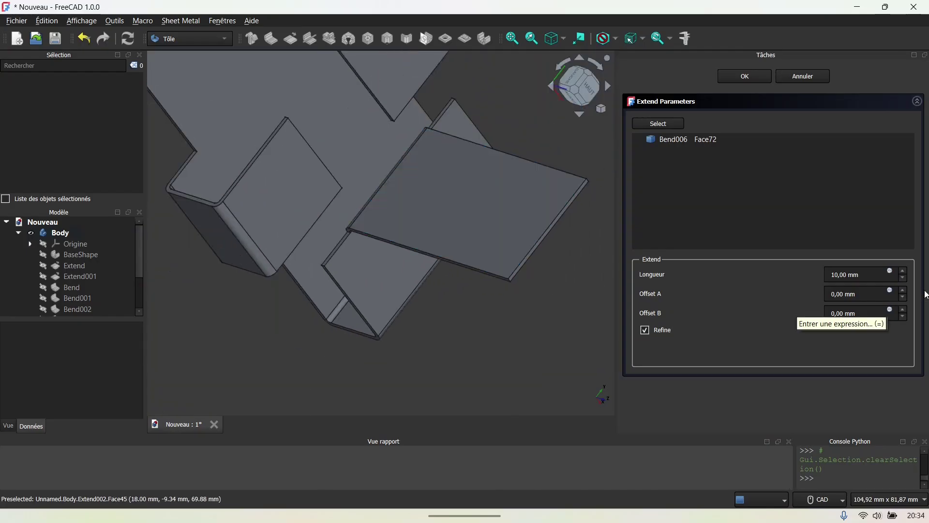
pyautogui.tripleClick(844, 281)
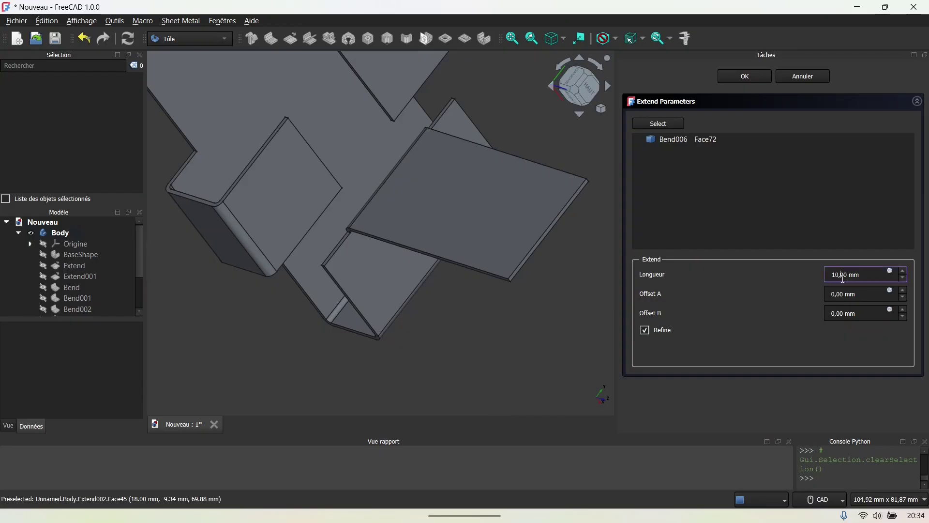
pyautogui.write('70')
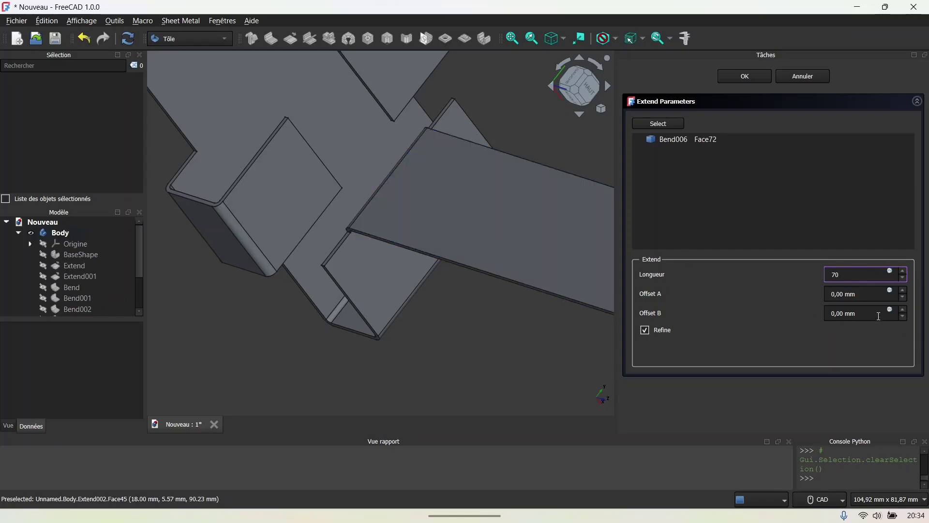
# Widen the extension on both sides by setting Offset A and Offset B to -5 mm.
pyautogui.press('Tab')
pyautogui.write('-5')
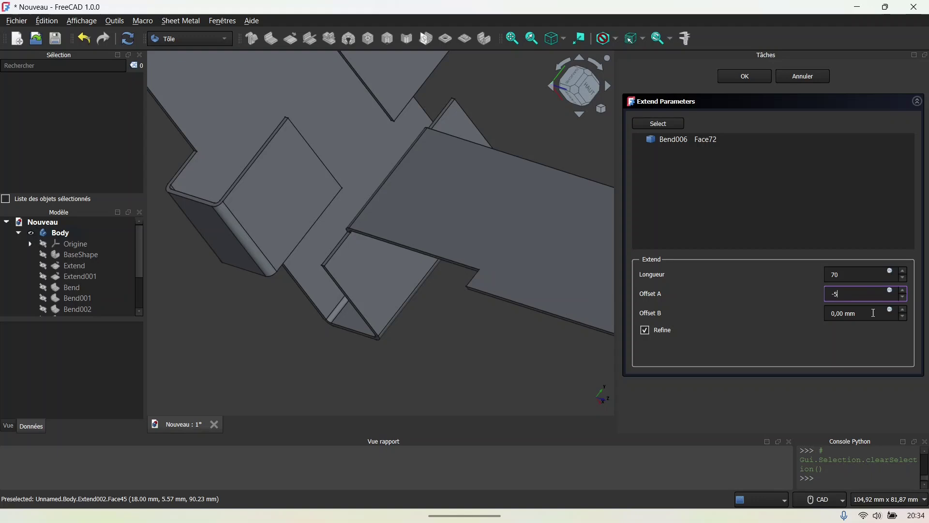
pyautogui.press('Tab')
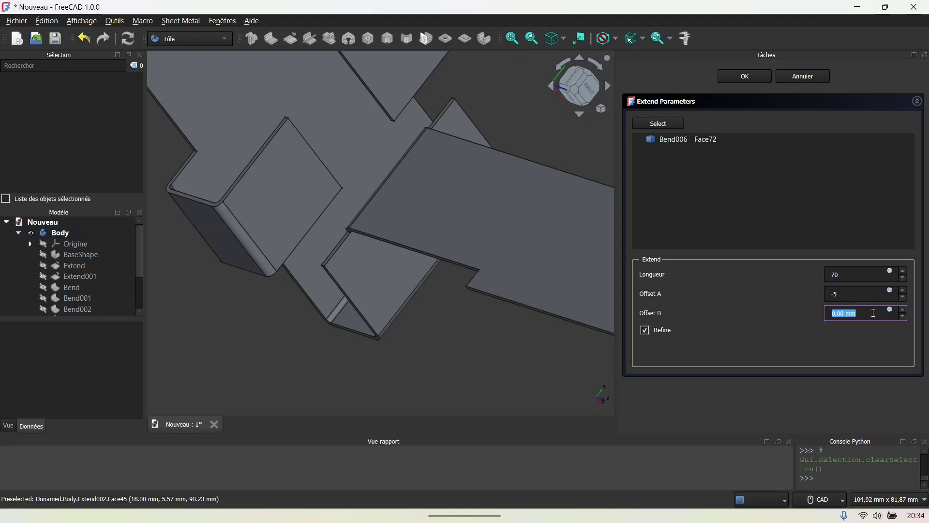
pyautogui.write('-5')
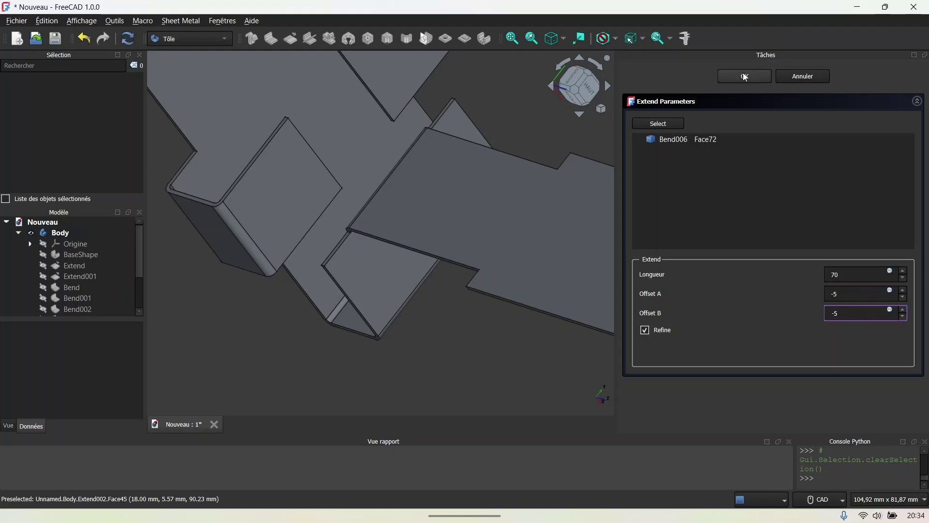
pyautogui.scroll(-4, 512, 279)
pyautogui.moveTo(512, 297); pyautogui.dragTo(393, 301, button='middle')
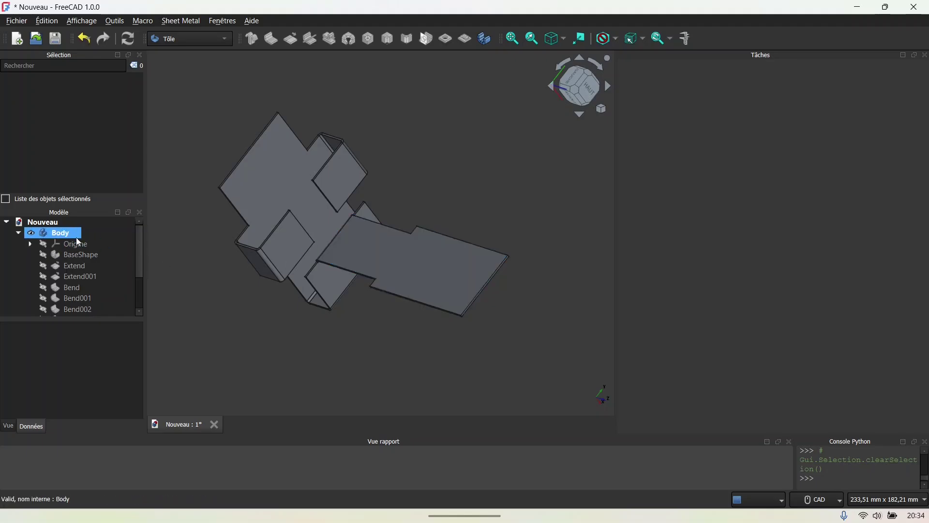
pyautogui.click(54, 233)
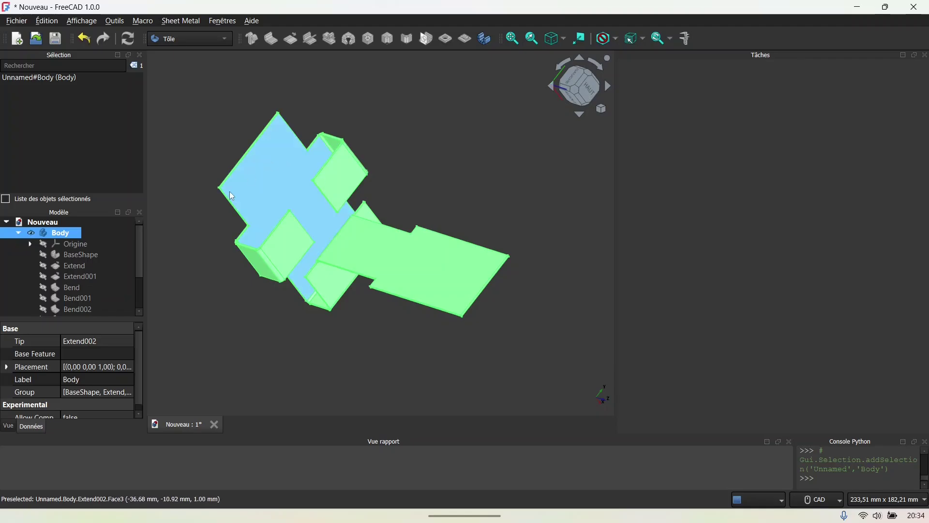
pyautogui.click(30, 244)
pyautogui.click(30, 244)
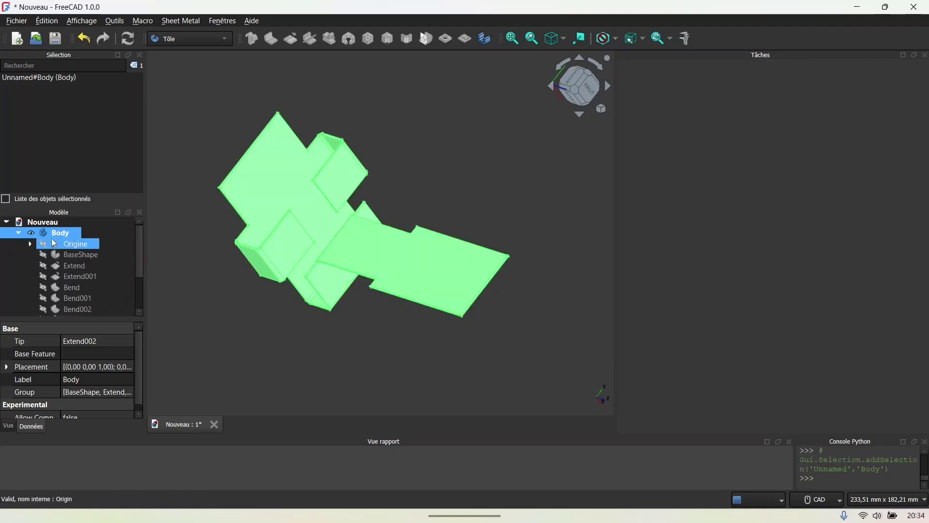
pyautogui.scroll(-1, 140, 264)
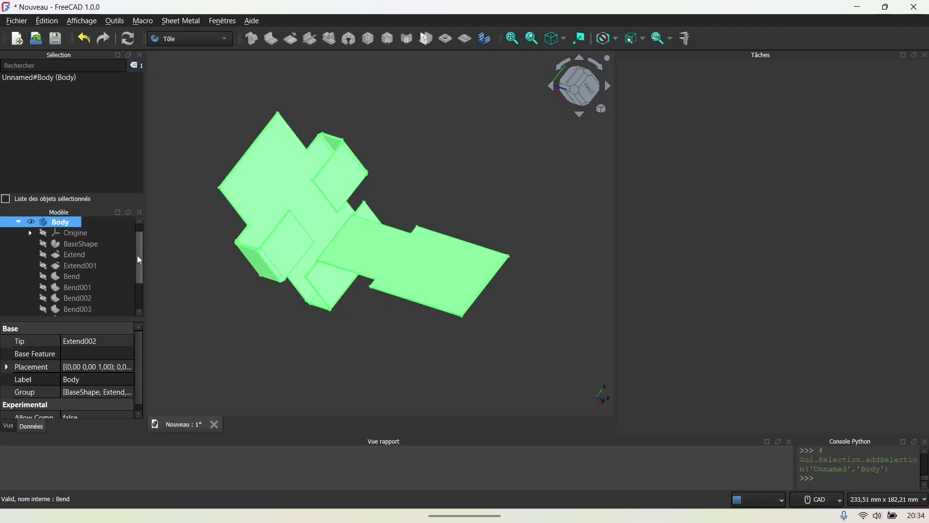
pyautogui.scroll(1, 138, 245)
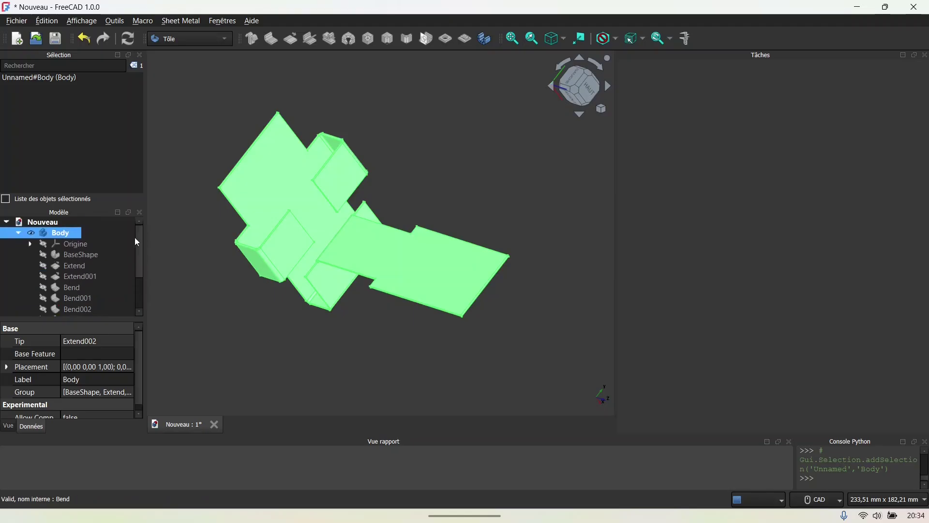
# Switch to the Part Design workbench and create a sketch on the extended upright flange's broad face that faces the plate.
pyautogui.click(225, 41)
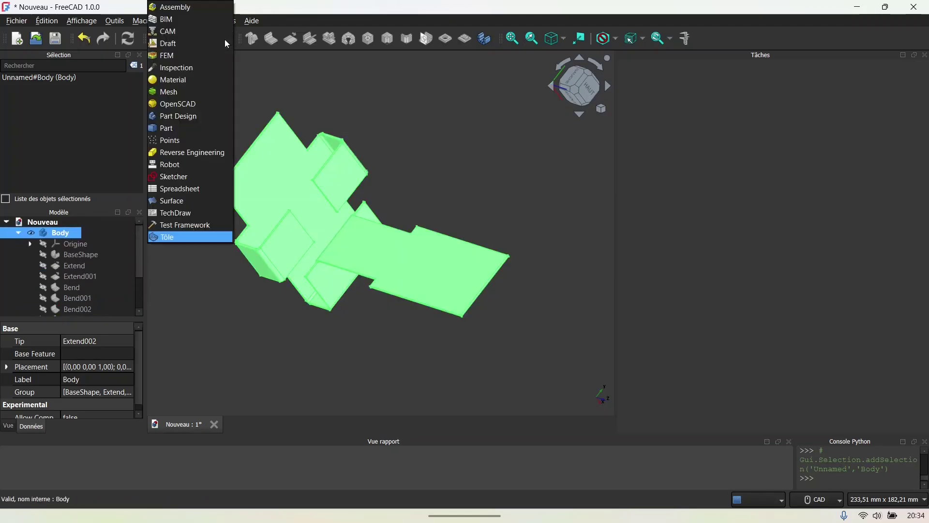
pyautogui.click(191, 116)
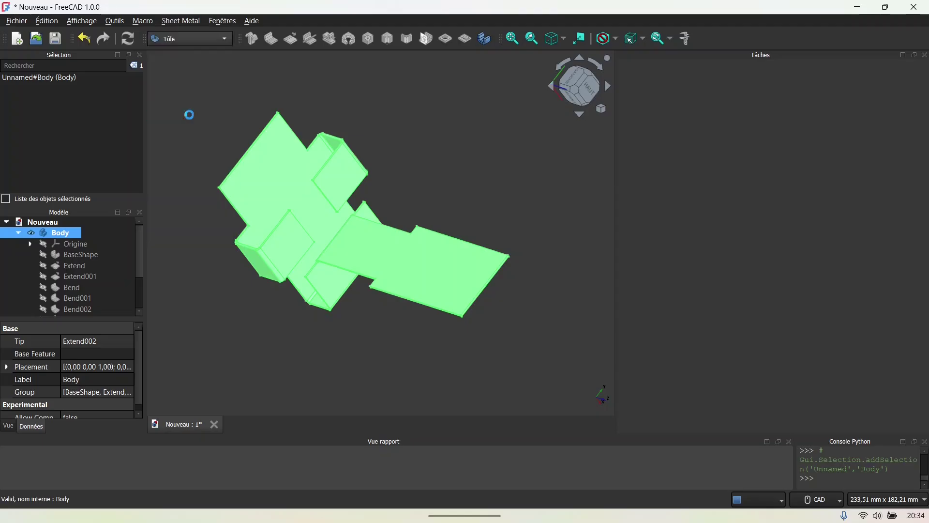
pyautogui.click(501, 182)
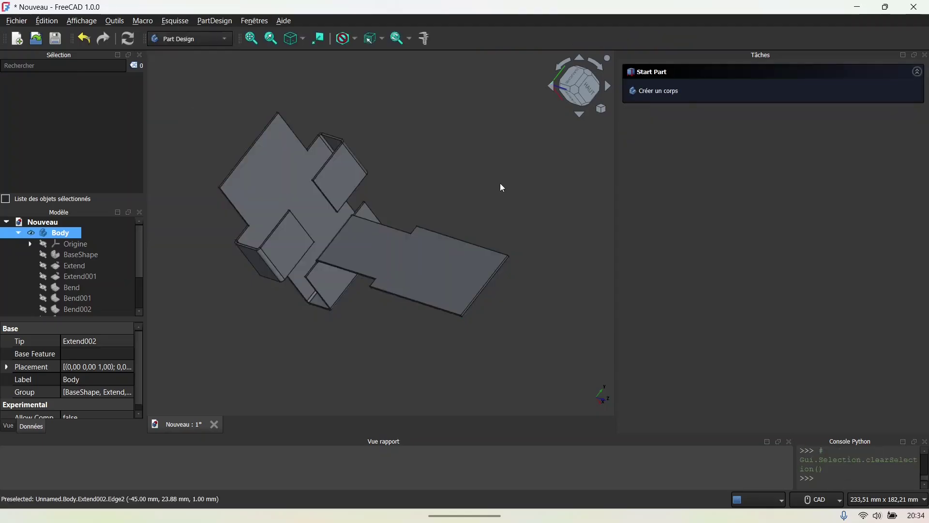
pyautogui.click(439, 269)
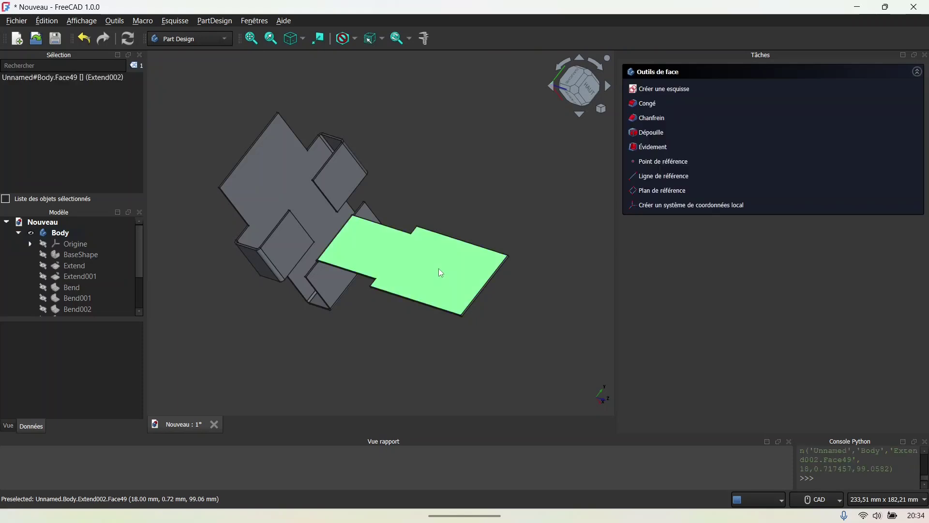
pyautogui.click(653, 91)
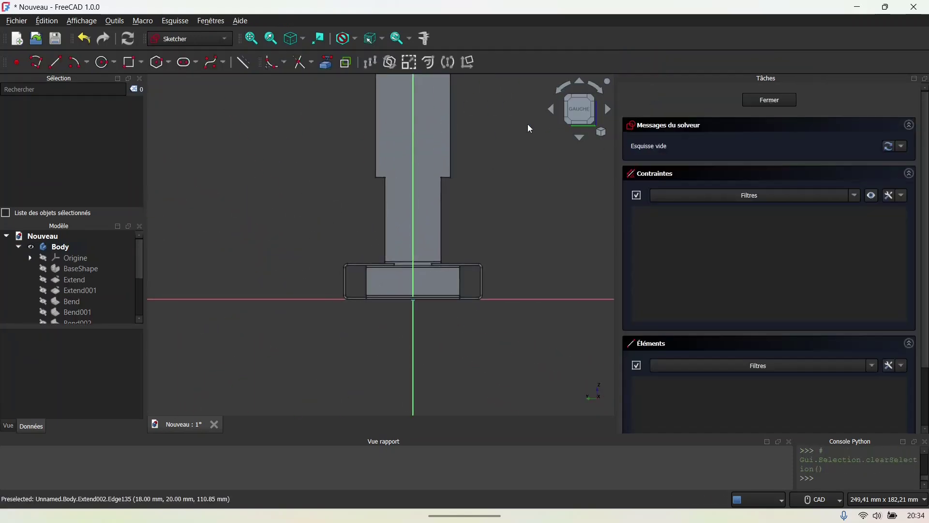
pyautogui.scroll(3, 422, 176)
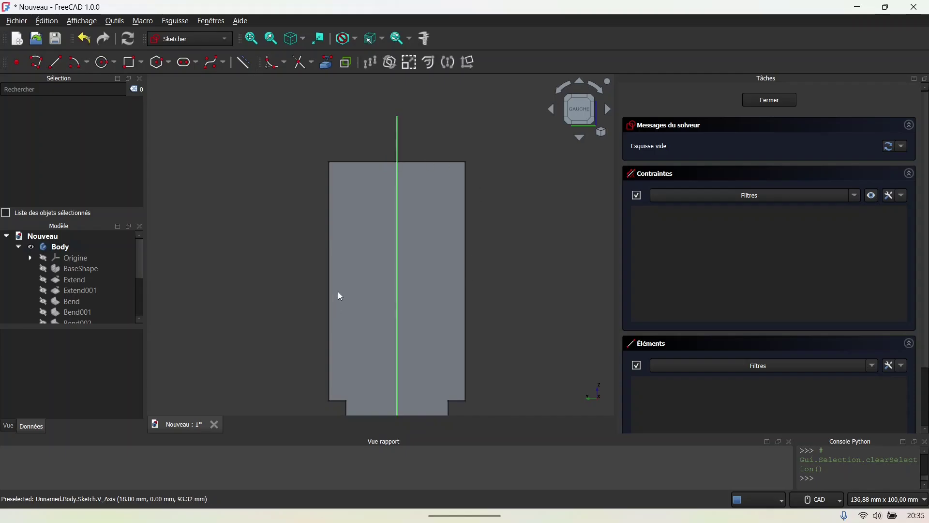
pyautogui.scroll(2, 341, 296)
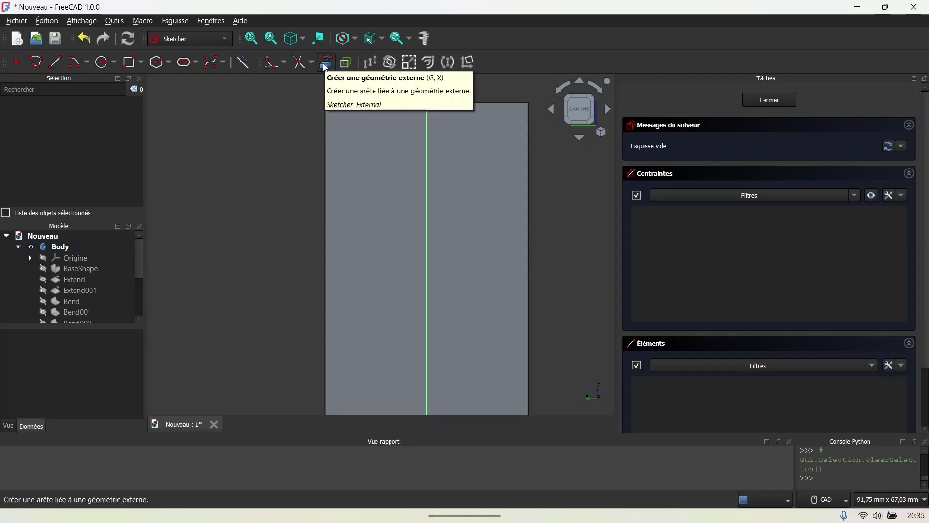
# Project the extended upright wall's top edge and both of its long side edges into the sketch as external geometry.
pyautogui.click(325, 64)
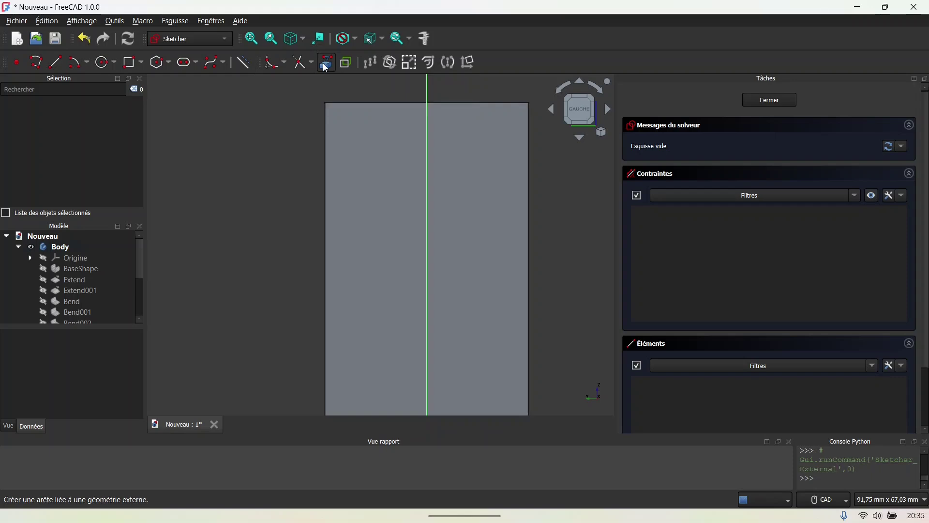
pyautogui.click(364, 103)
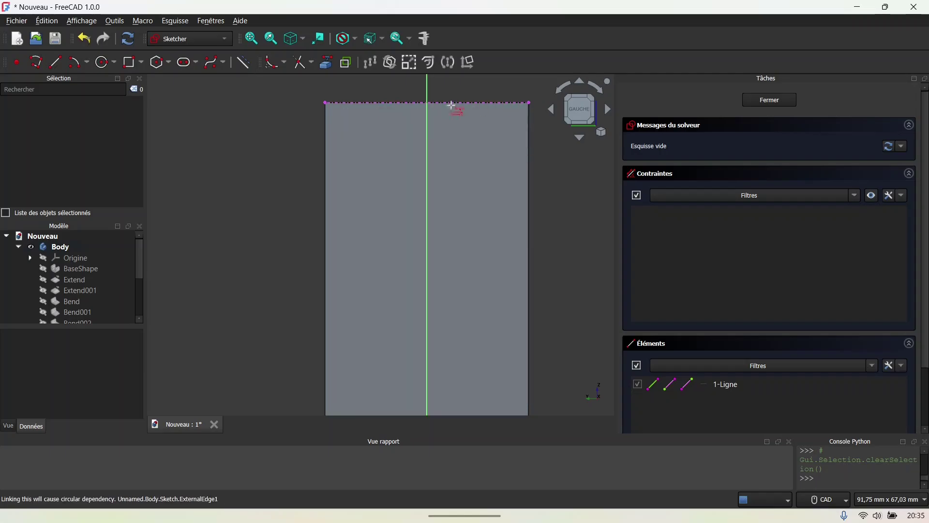
pyautogui.click(326, 191)
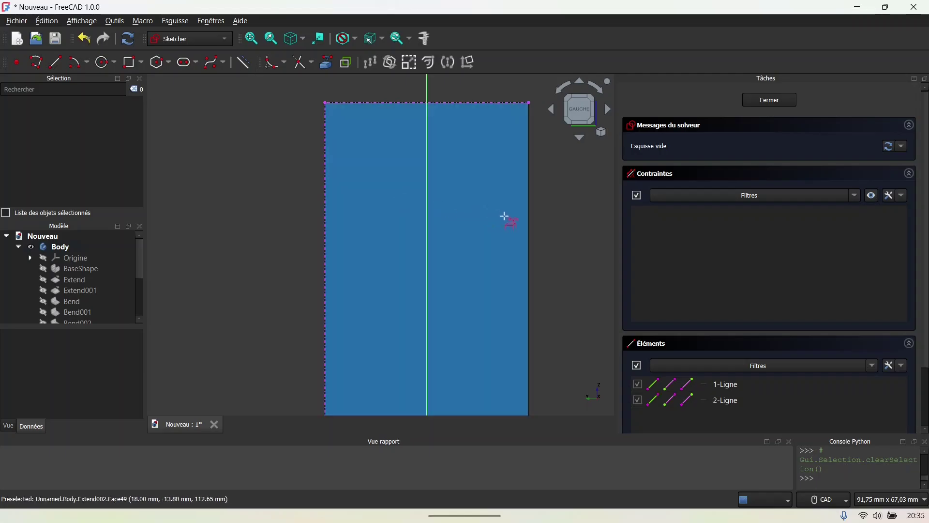
pyautogui.click(530, 220)
pyautogui.scroll(-2, 557, 216)
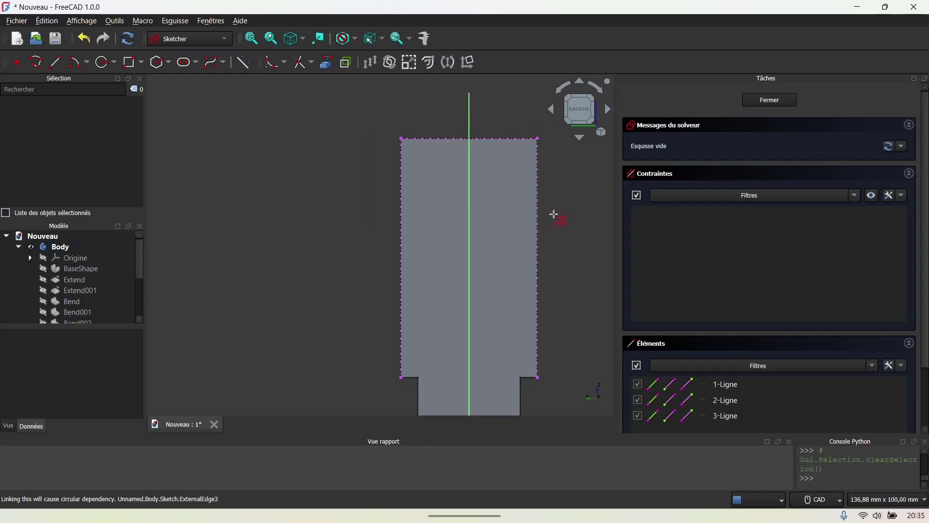
pyautogui.moveTo(564, 216)
pyautogui.mouseDown(button='middle')
pyautogui.moveTo(512, 245)
pyautogui.moveTo(466, 235)
pyautogui.mouseUp(button='middle')
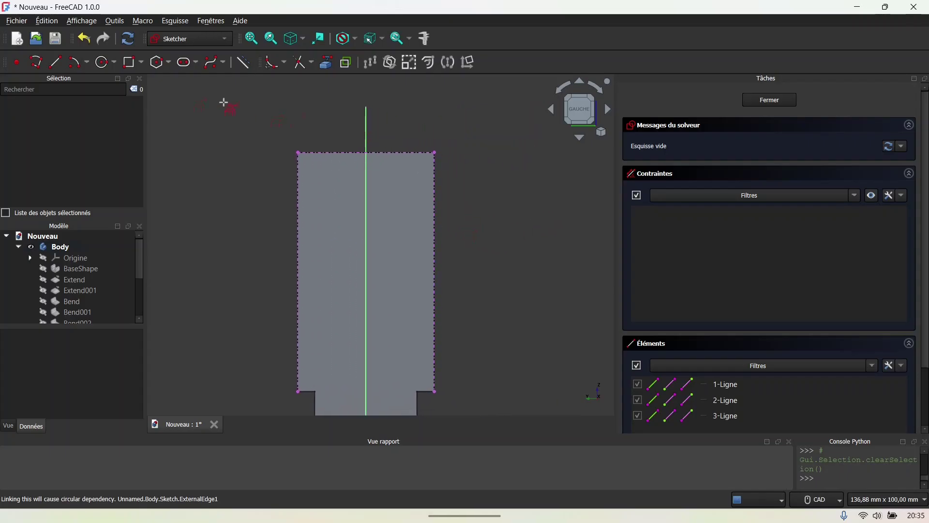
pyautogui.click(56, 65)
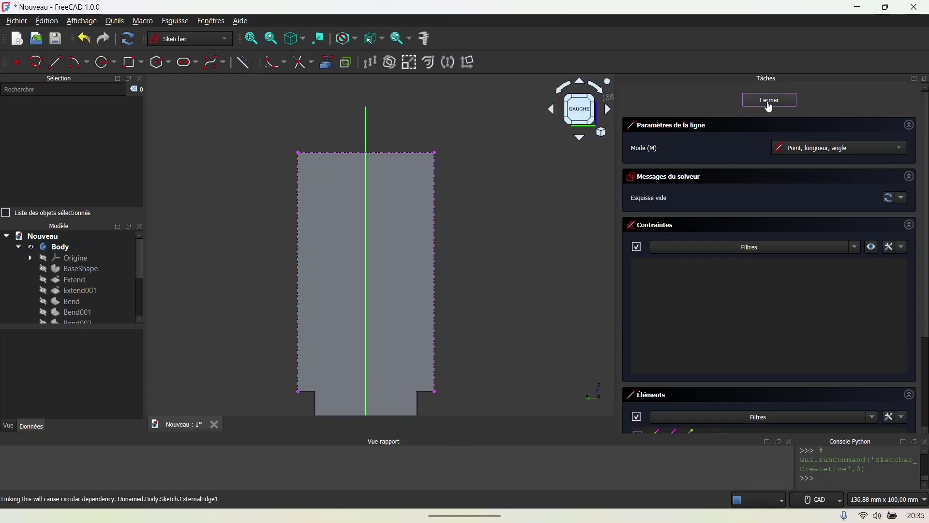
pyautogui.click(769, 102)
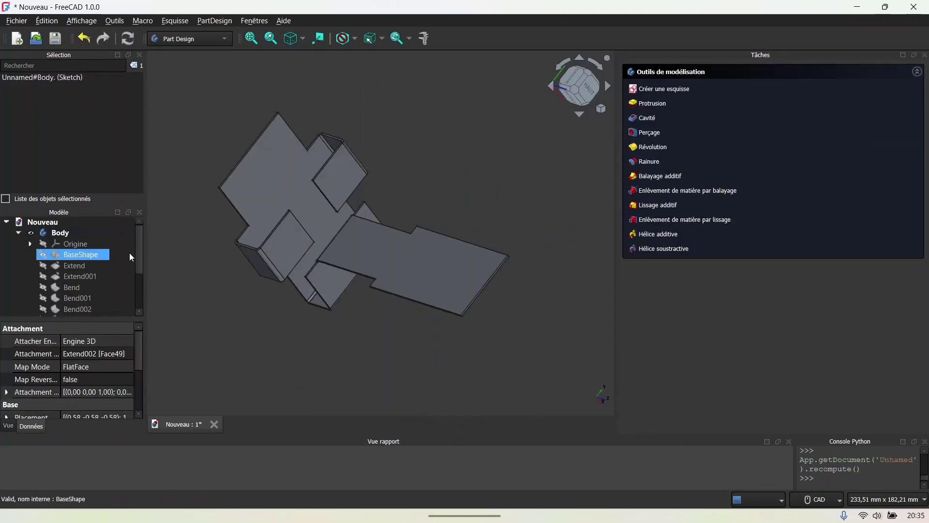
pyautogui.moveTo(137, 254); pyautogui.dragTo(137, 307)
pyautogui.rightClick(86, 313)
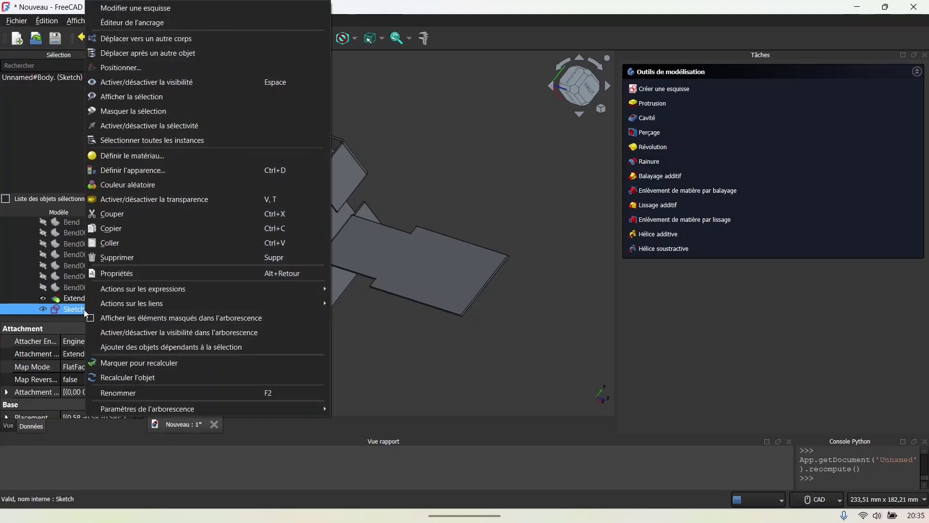
pyautogui.moveTo(95, 305)
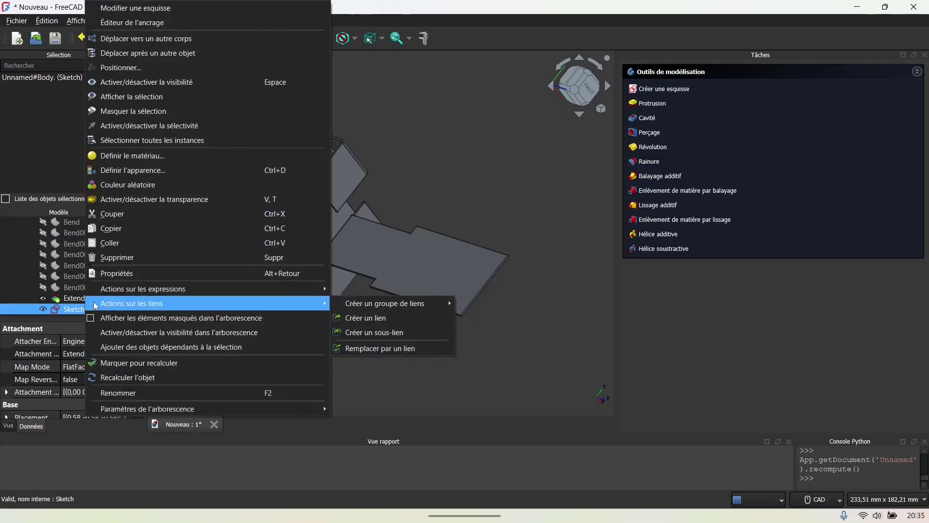
pyautogui.doubleClick(69, 310)
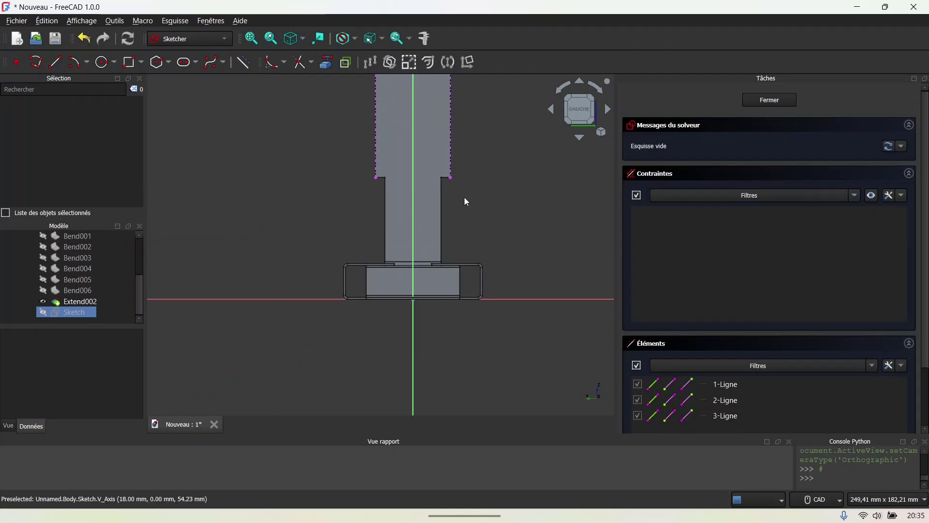
# Sketch a slanted line from the wall's top edge, about 10 mm left of the vertical axis, down to the left edge at about 86 mm height.
pyautogui.scroll(5, 467, 202)
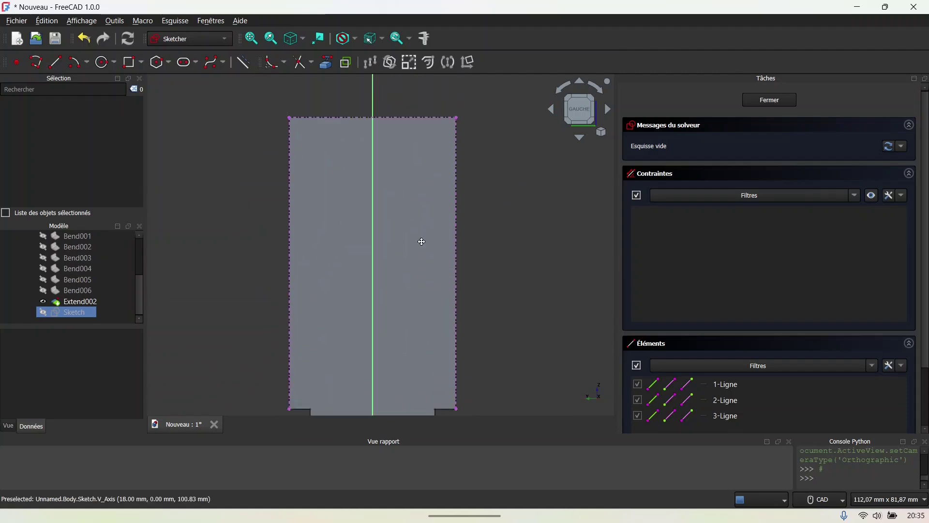
pyautogui.moveTo(421, 242); pyautogui.dragTo(414, 271, button='middle')
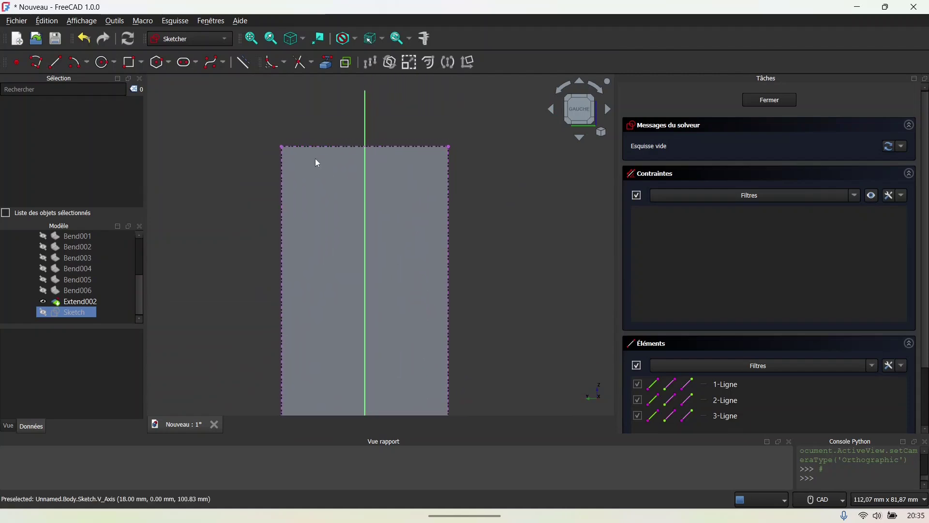
pyautogui.click(56, 62)
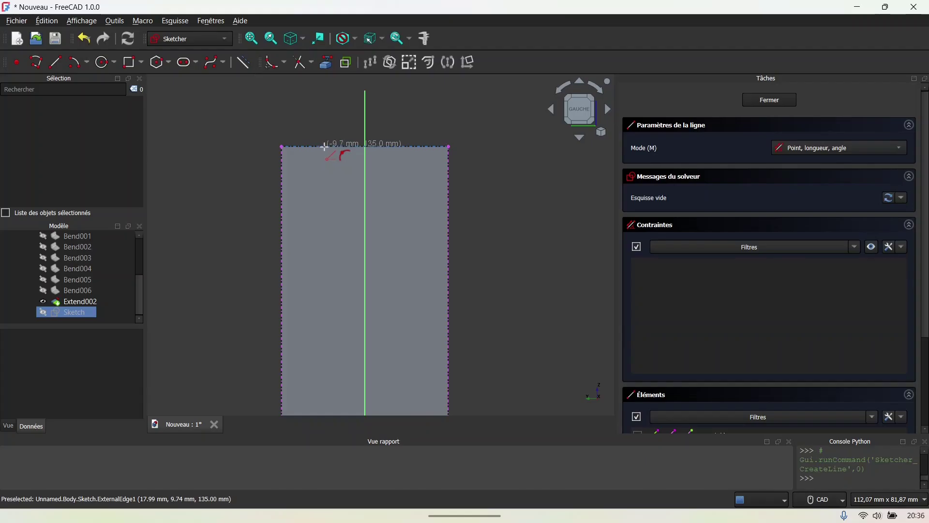
pyautogui.click(325, 146)
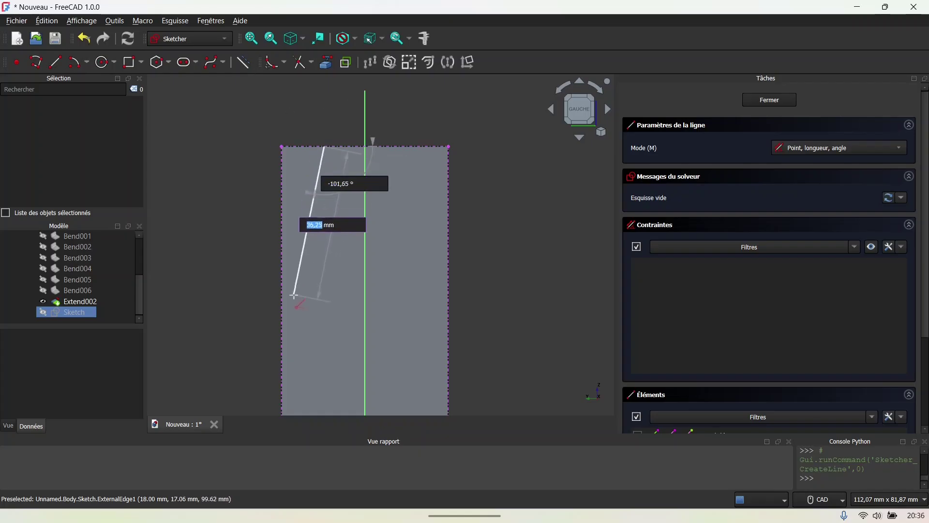
pyautogui.click(282, 347)
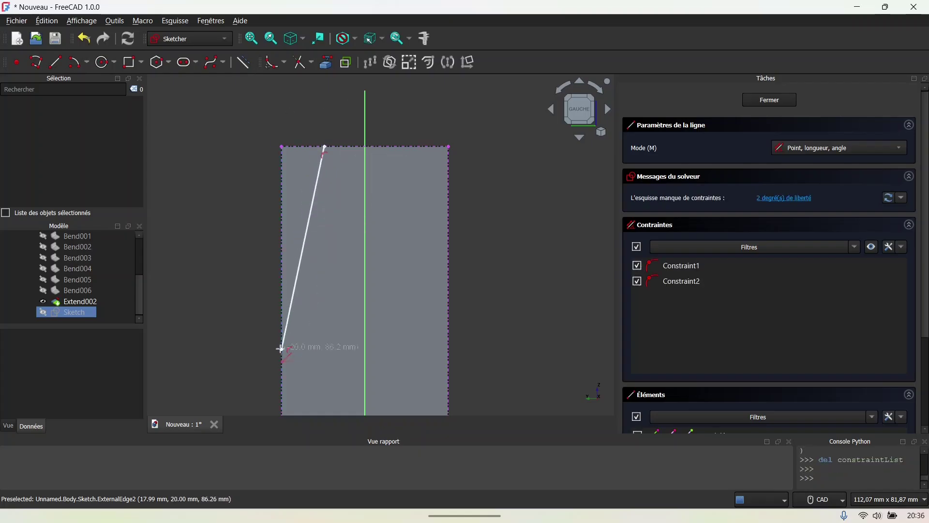
# Continue from the left edge with horizontal and vertical lines around the wall's top, about 8 mm outside its sides, ending on the right edge.
pyautogui.click(281, 348)
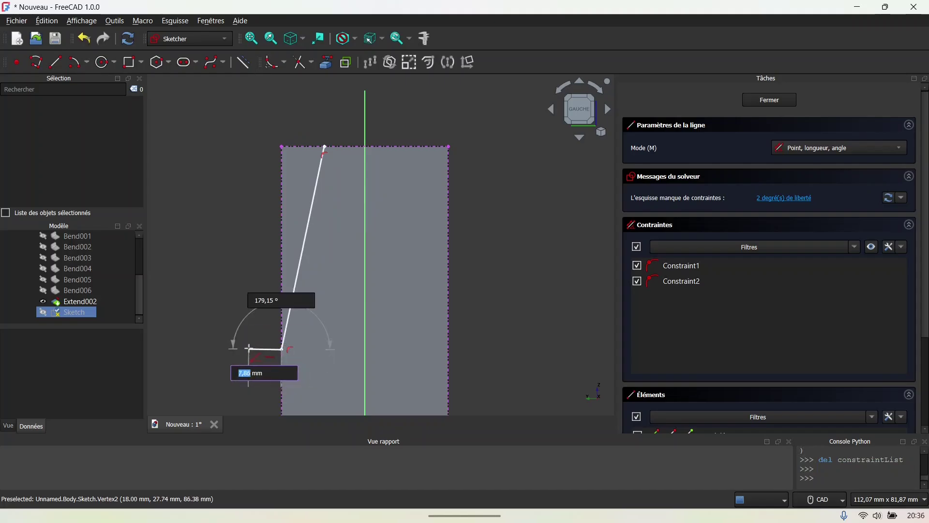
pyautogui.click(249, 347)
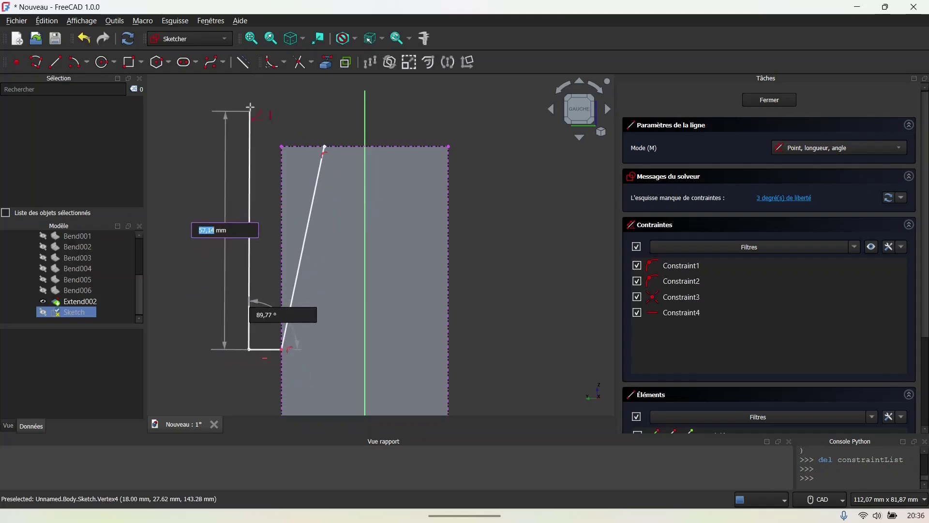
pyautogui.click(249, 102)
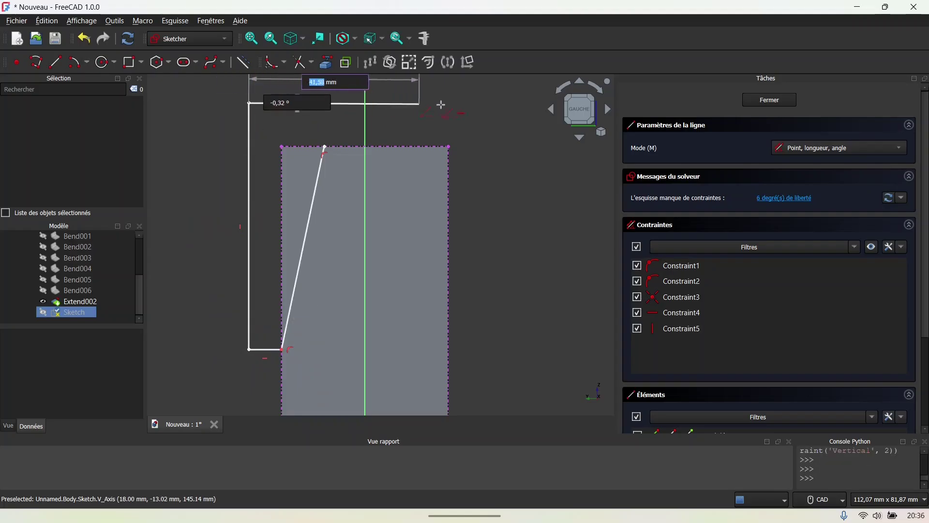
pyautogui.click(478, 102)
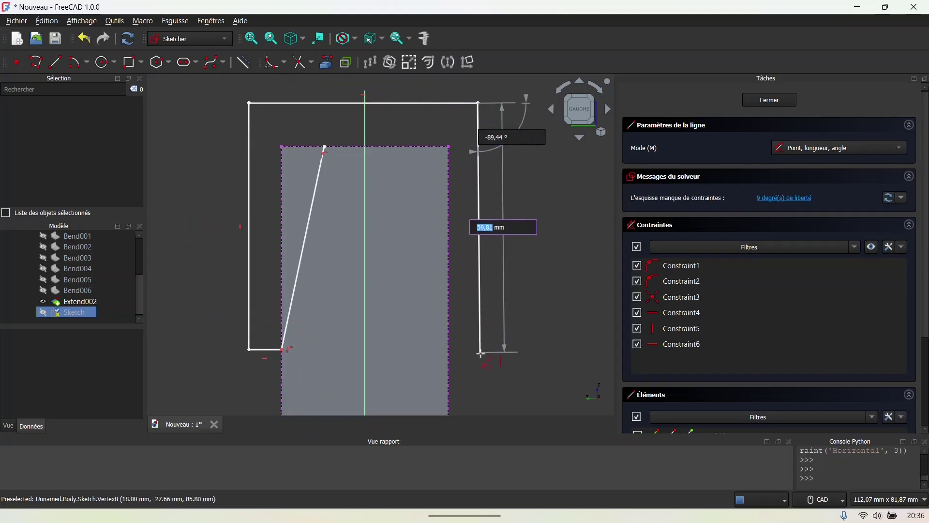
pyautogui.click(480, 353)
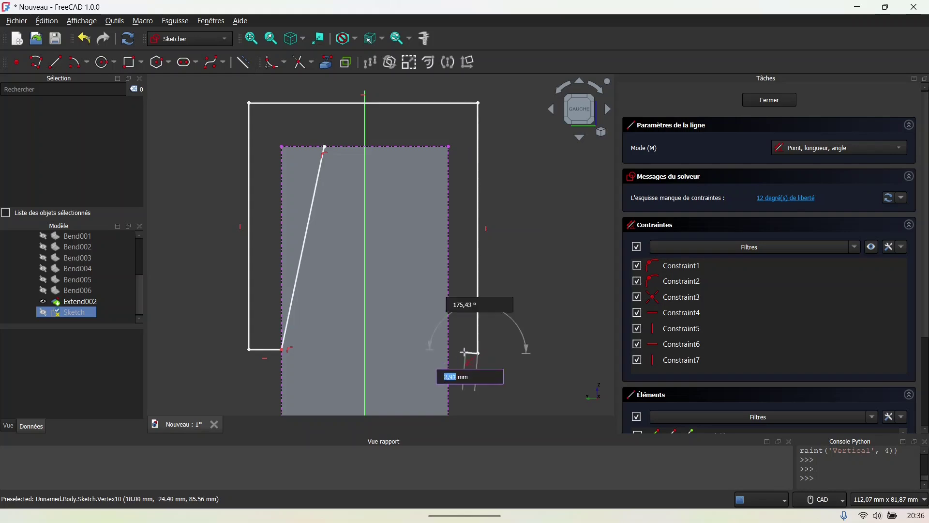
pyautogui.click(449, 354)
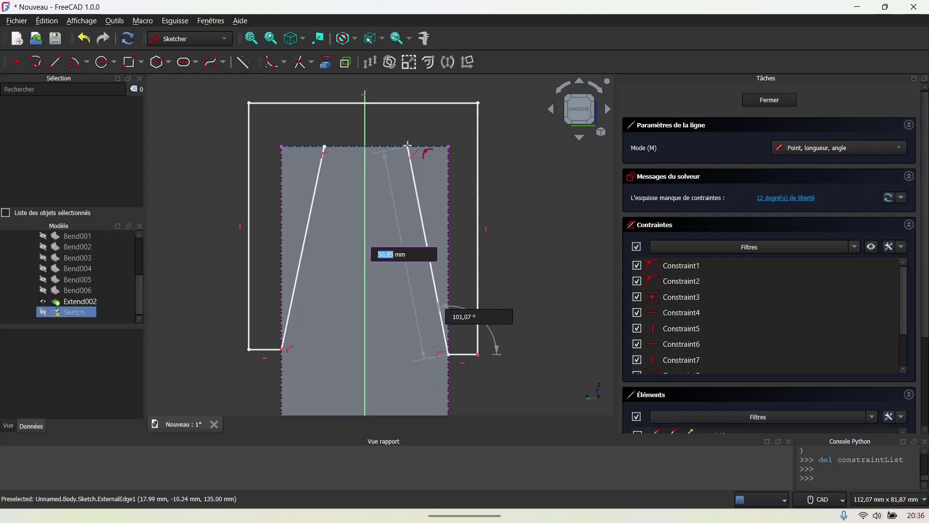
# Complete the closed zigzag profile with lines up to the top edge, down to the vertical axis and back to the starting point.
pyautogui.click(408, 145)
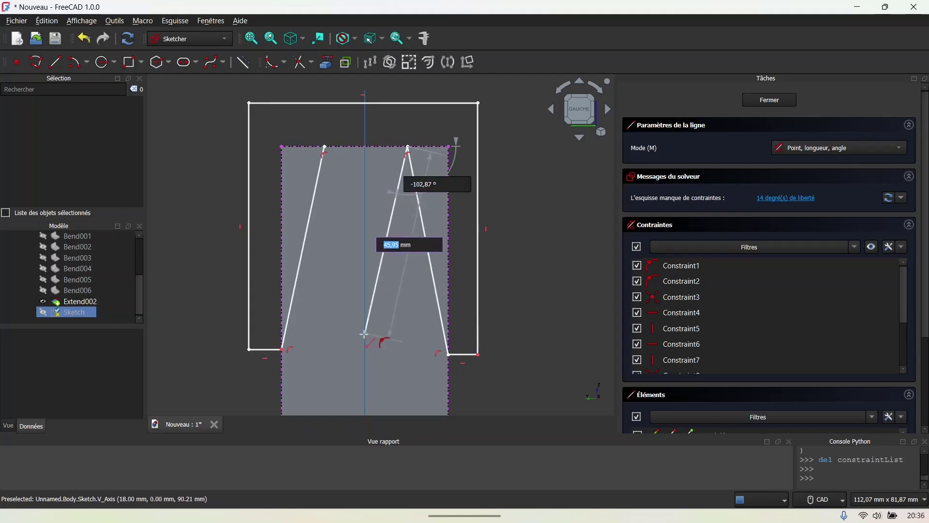
pyautogui.click(364, 349)
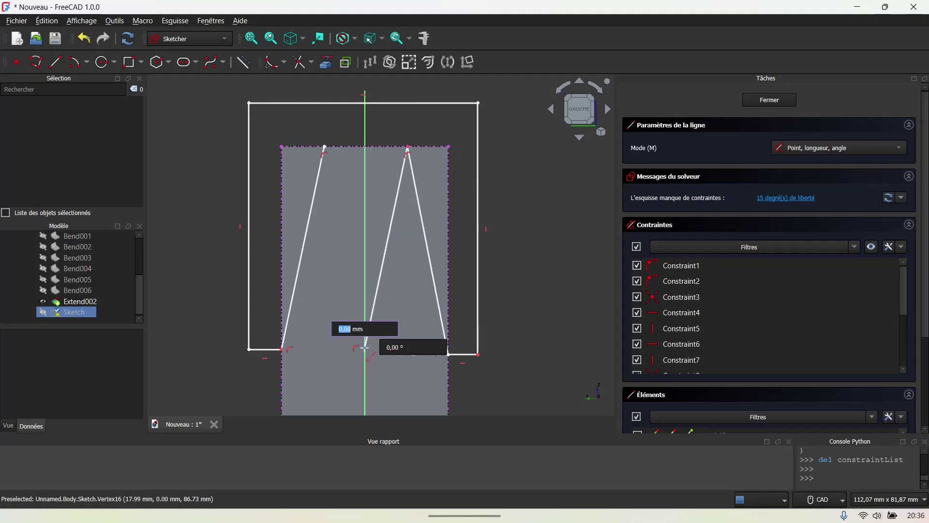
pyautogui.click(325, 148)
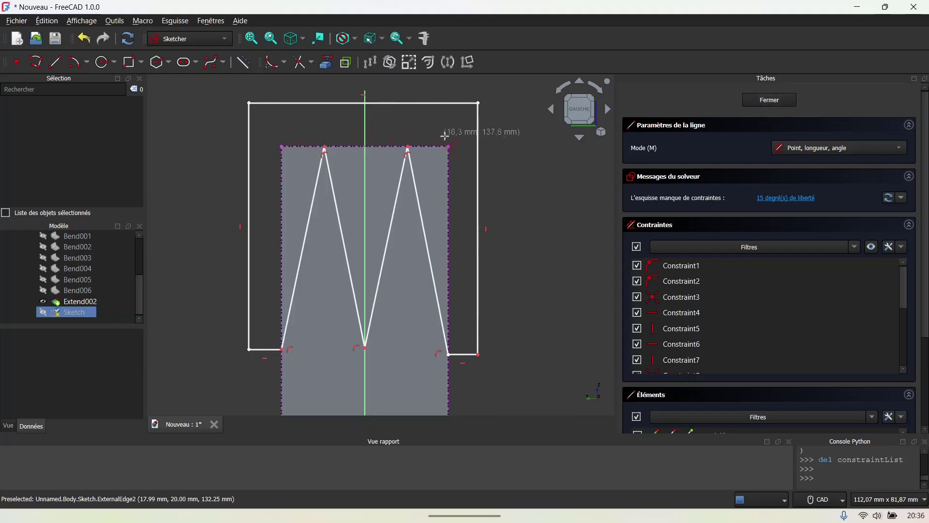
# Close the sketch and cut its profile out of the upright wall with a 5 mm pocket.
pyautogui.click(763, 103)
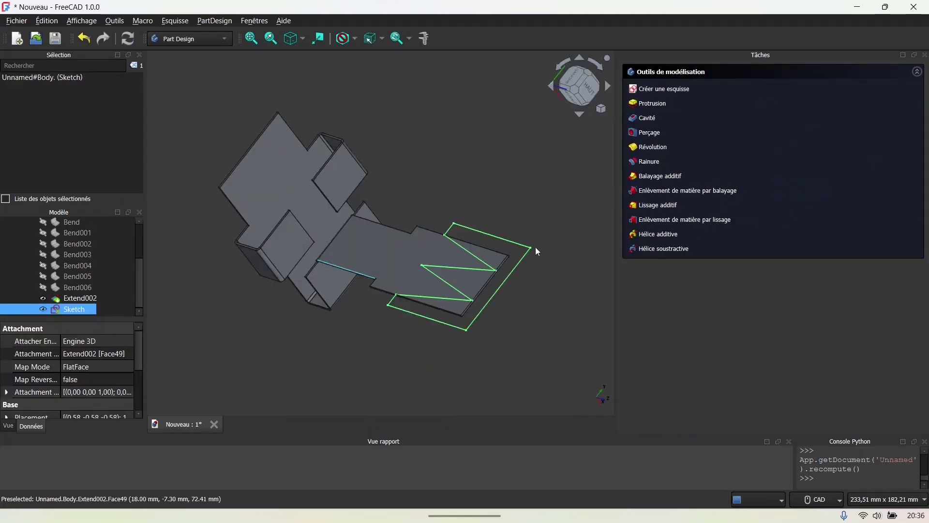
pyautogui.click(652, 124)
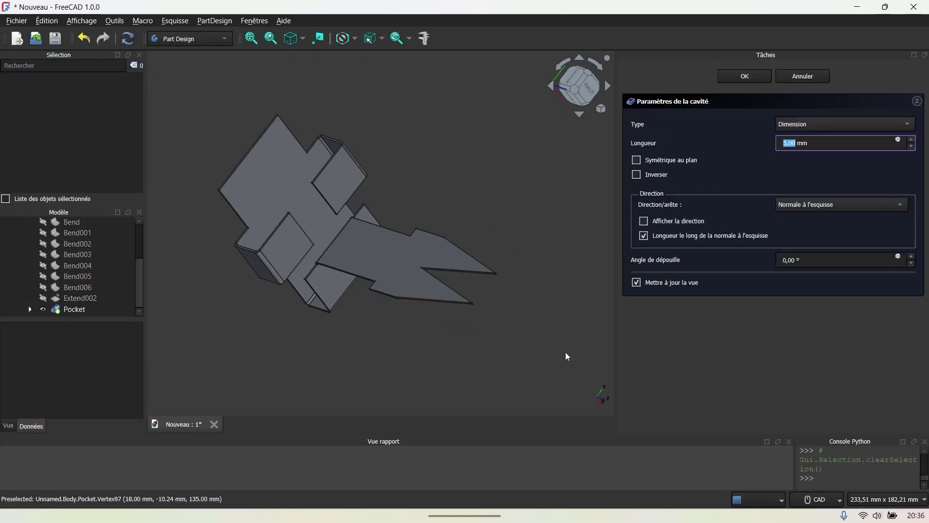
pyautogui.click(734, 79)
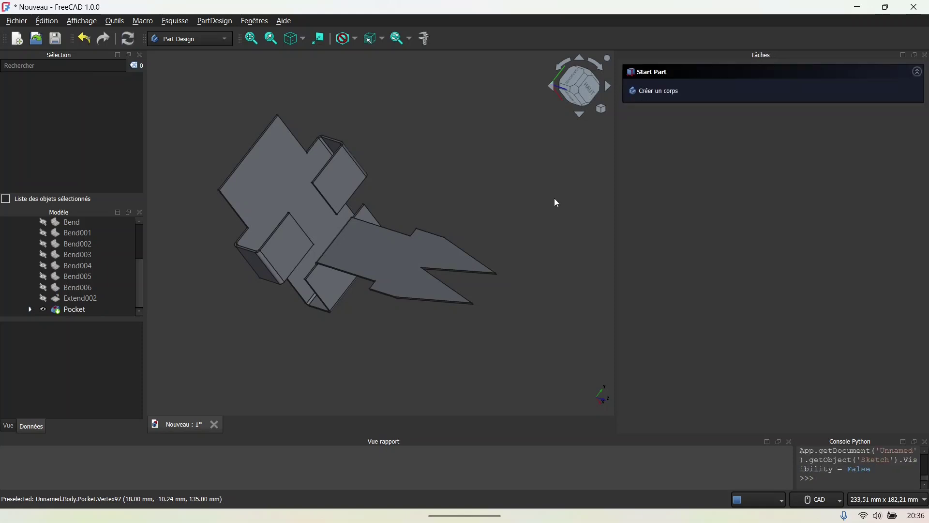
# Switch to the Sheet Metal workbench and unfold the part from the flat plate's broad face, using a manual K-factor of 0.4 (ANSI).
pyautogui.moveTo(487, 175)
pyautogui.mouseDown(button='middle')
pyautogui.moveTo(533, 151)
pyautogui.moveTo(514, 182)
pyautogui.moveTo(493, 180)
pyautogui.mouseUp(button='middle')
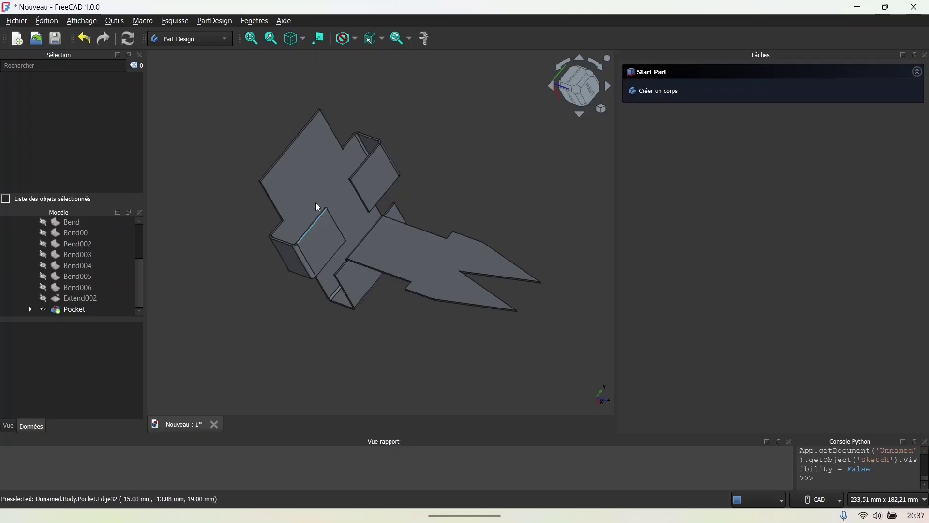
pyautogui.click(214, 42)
pyautogui.click(179, 235)
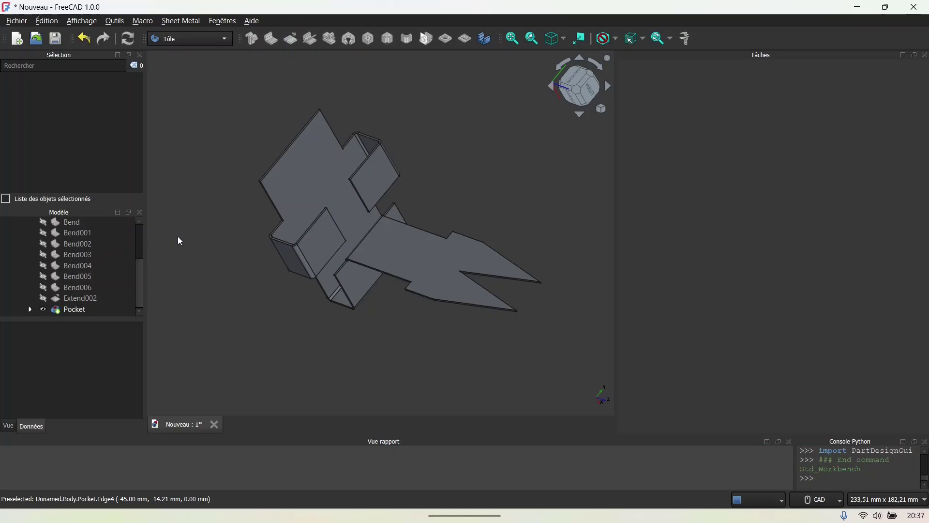
pyautogui.click(314, 184)
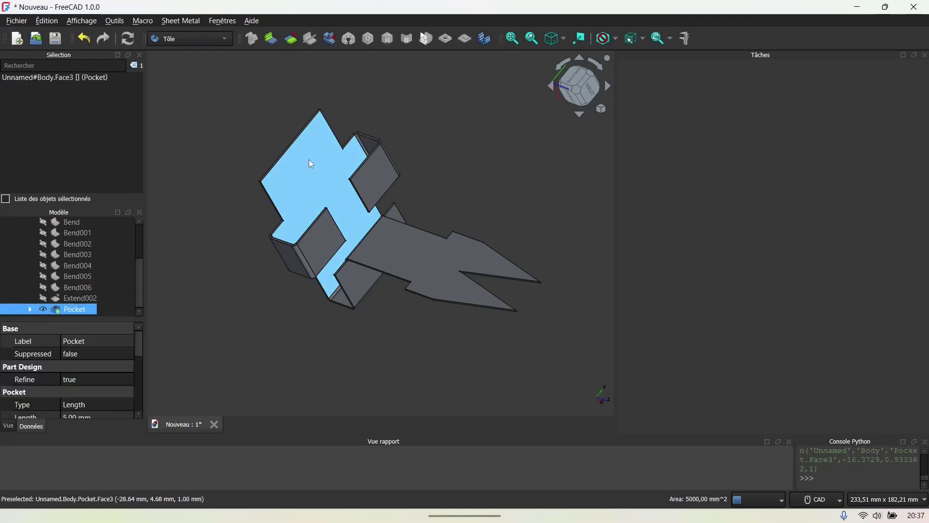
pyautogui.click(329, 39)
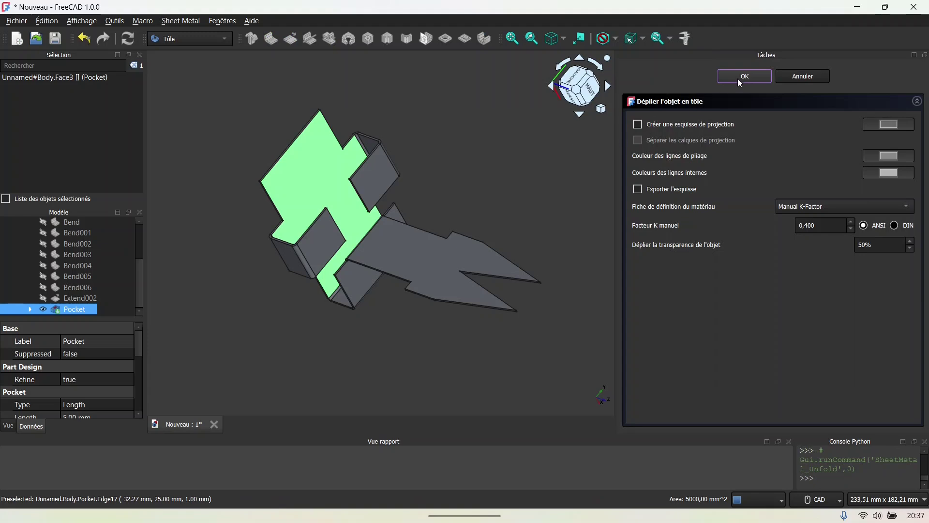
pyautogui.click(740, 79)
# Collapse the folded part's body in the model tree and rename it as PieecePliee.
pyautogui.moveTo(487, 184); pyautogui.dragTo(519, 182, button='middle')
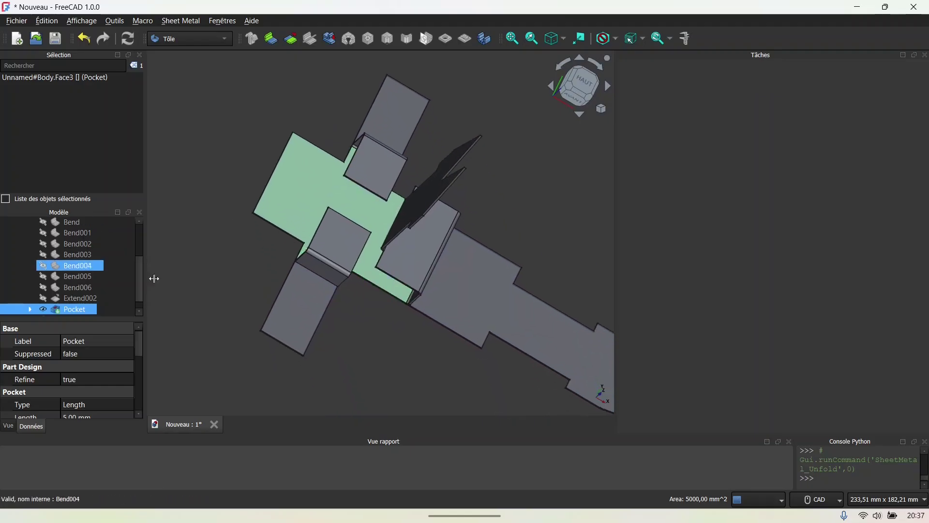
pyautogui.moveTo(140, 280); pyautogui.dragTo(141, 247)
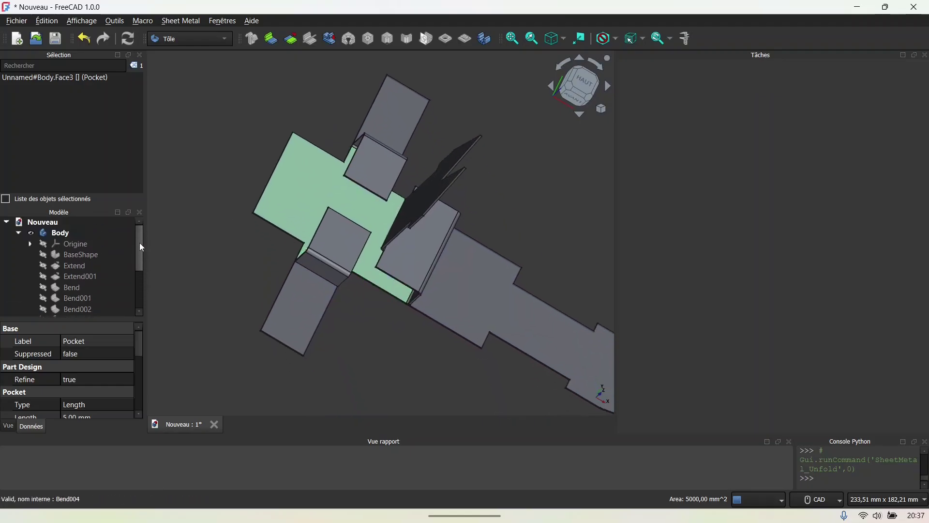
pyautogui.click(30, 244)
pyautogui.click(30, 244)
pyautogui.click(19, 233)
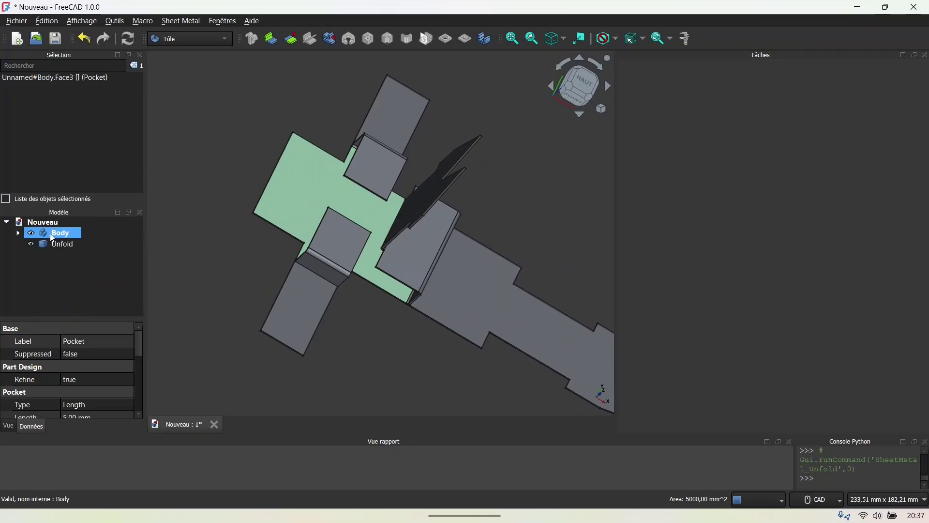
pyautogui.rightClick(53, 234)
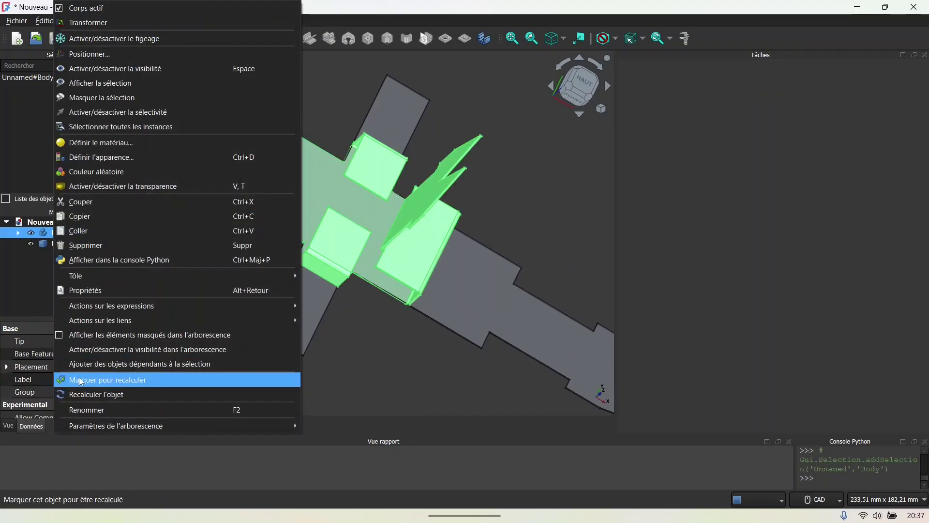
pyautogui.click(85, 410)
pyautogui.write('PiecePliee')
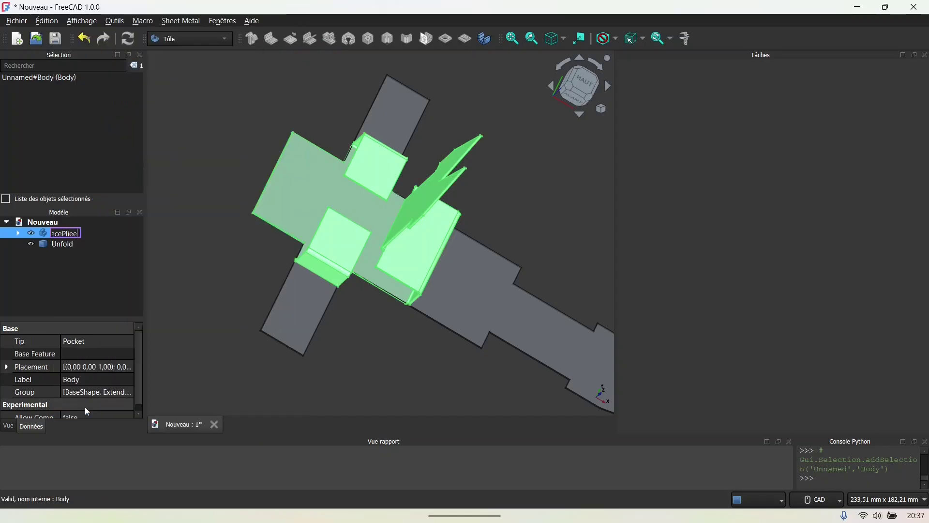
pyautogui.press('Return')
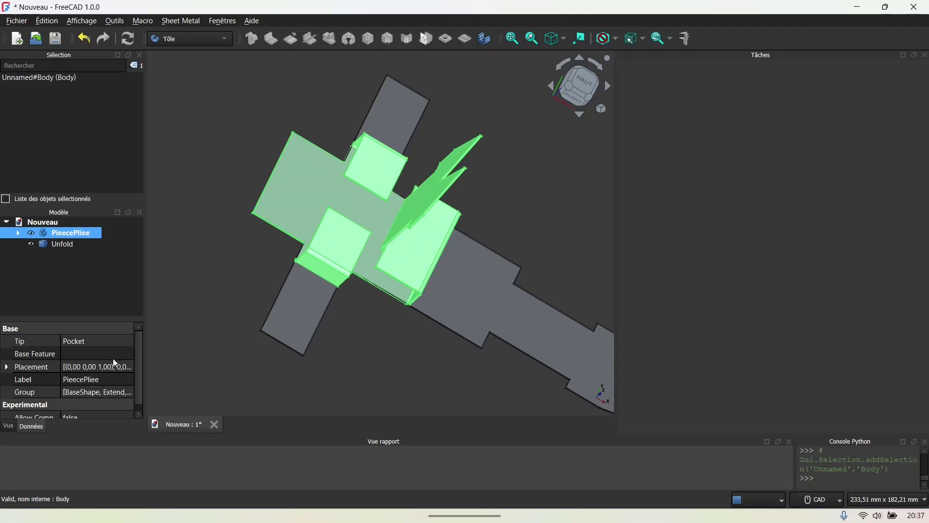
# Rename the unfolded object as PieceDepliee and clear the selection.
pyautogui.click(64, 245)
pyautogui.rightClick(66, 248)
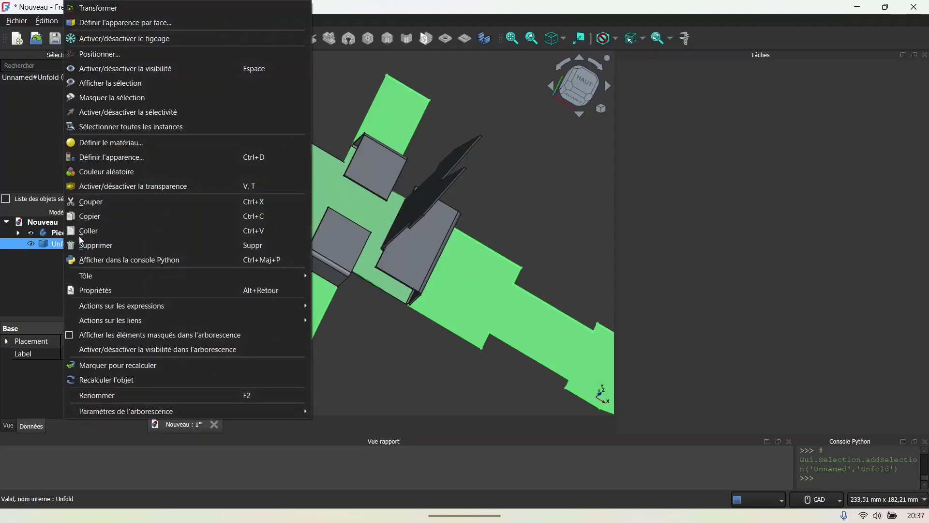
pyautogui.click(97, 395)
pyautogui.write('PieceDepliee')
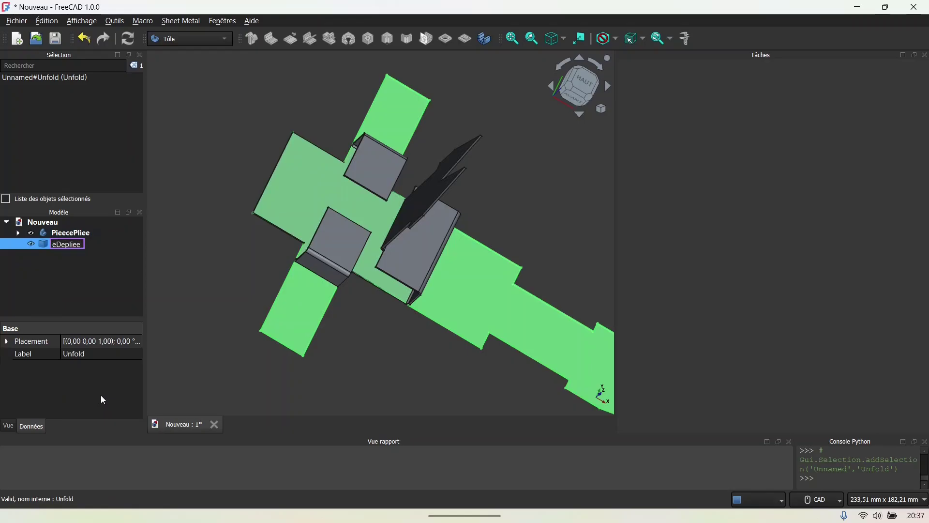
pyautogui.press('Return')
pyautogui.click(199, 320)
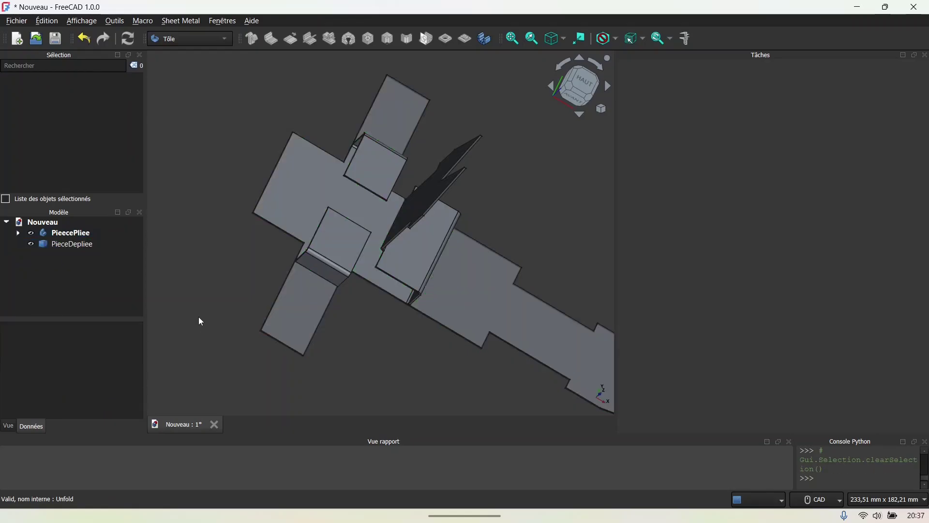
# Hide the folded body so that only the flat pattern is shown.
pyautogui.hscroll(3, 315, 355)
pyautogui.scroll(-2, 311, 327)
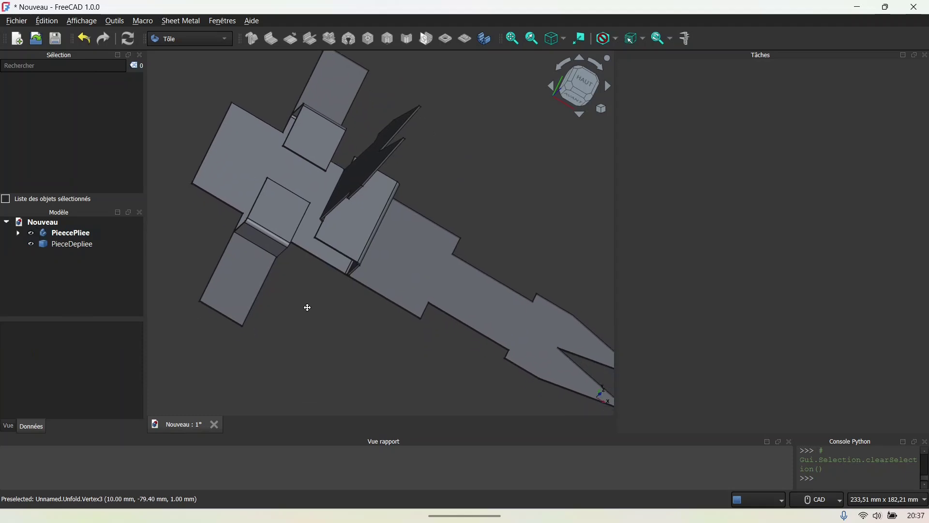
pyautogui.click(35, 236)
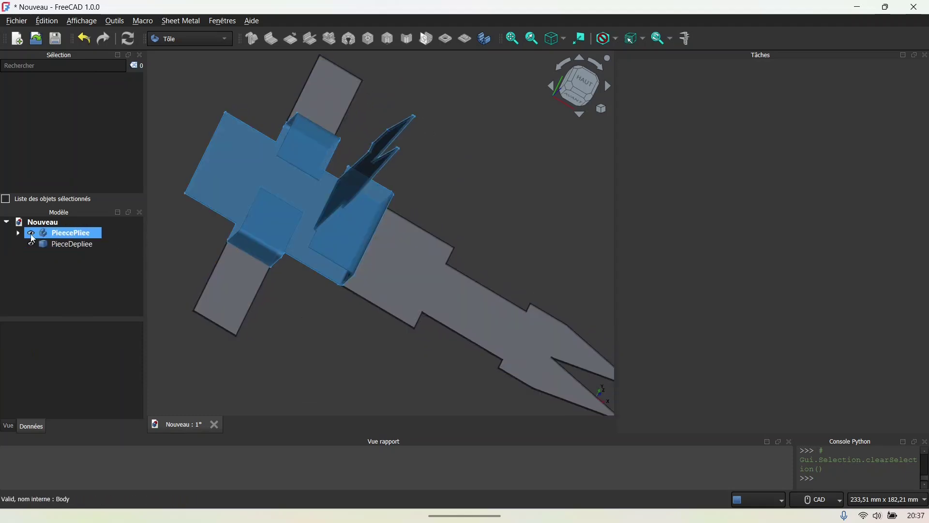
pyautogui.click(32, 236)
pyautogui.moveTo(335, 327)
pyautogui.mouseDown(button='middle')
pyautogui.moveTo(324, 326)
pyautogui.moveTo(341, 321)
pyautogui.moveTo(333, 331)
pyautogui.mouseUp(button='middle')
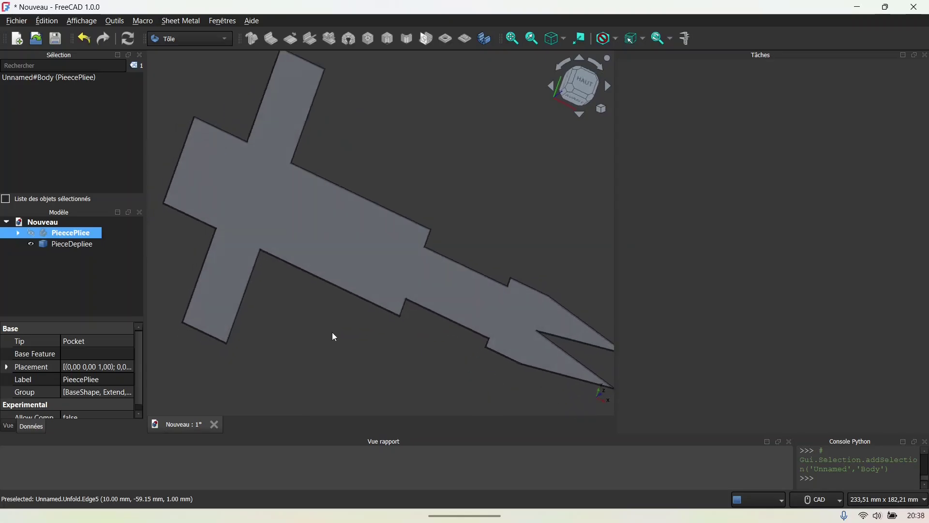